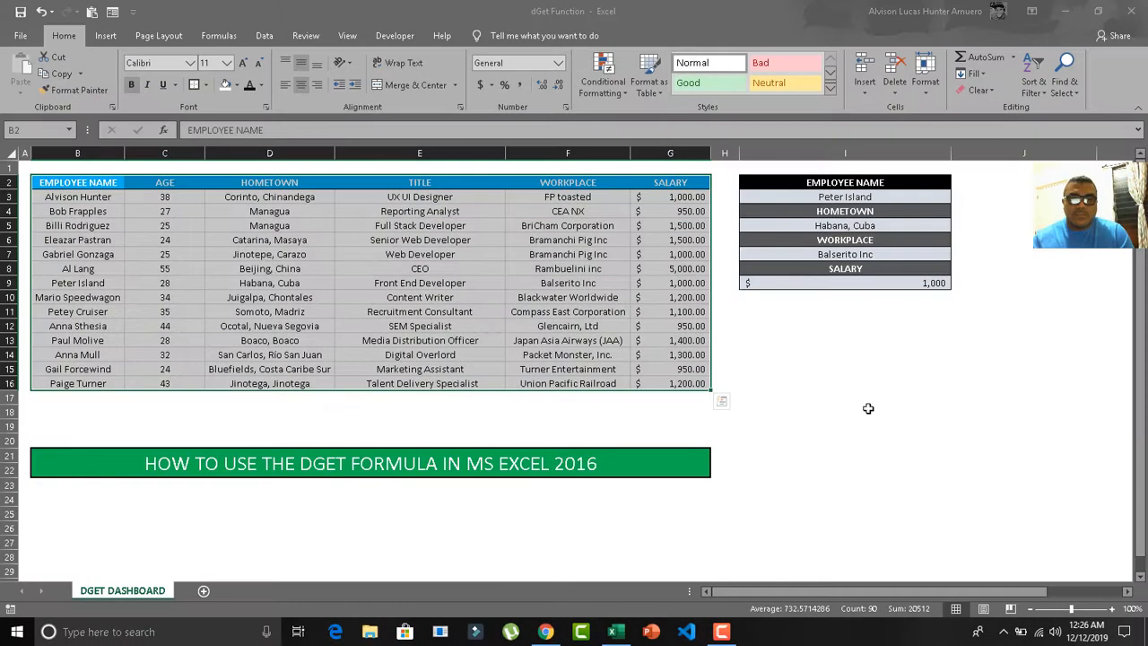
{"action": "left_click", "coordinate": [868, 408]}
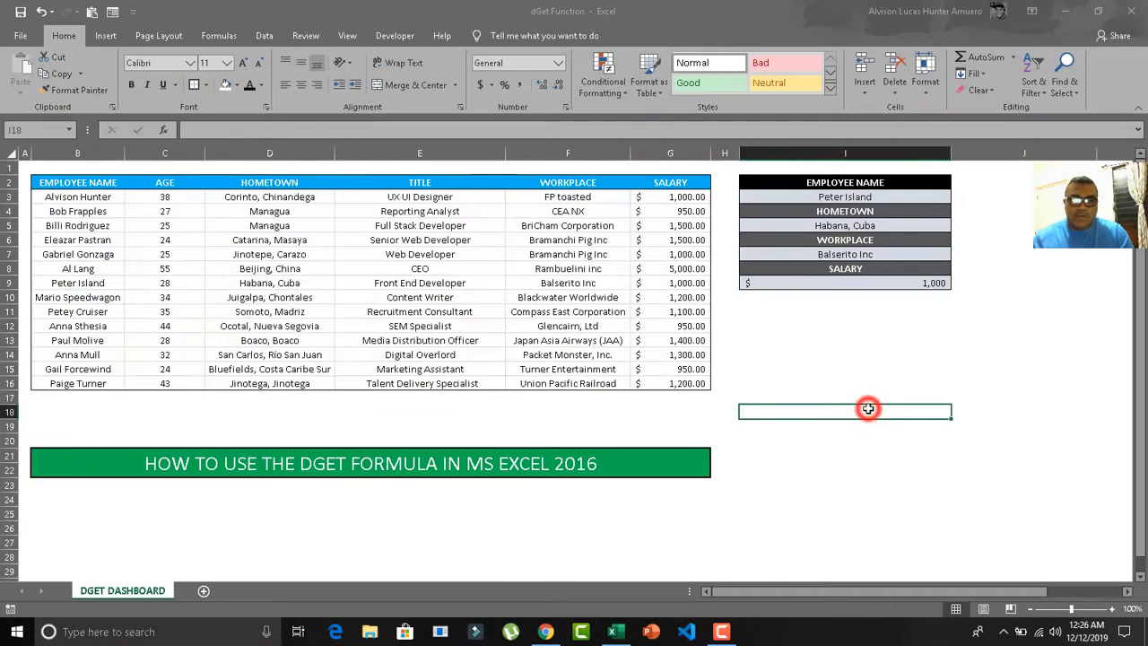
{"action": "left_click", "coordinate": [767, 178]}
{"action": "left_click_drag", "start_coordinate": [767, 178], "coordinate": [796, 281]}
{"action": "left_click", "coordinate": [838, 319]}
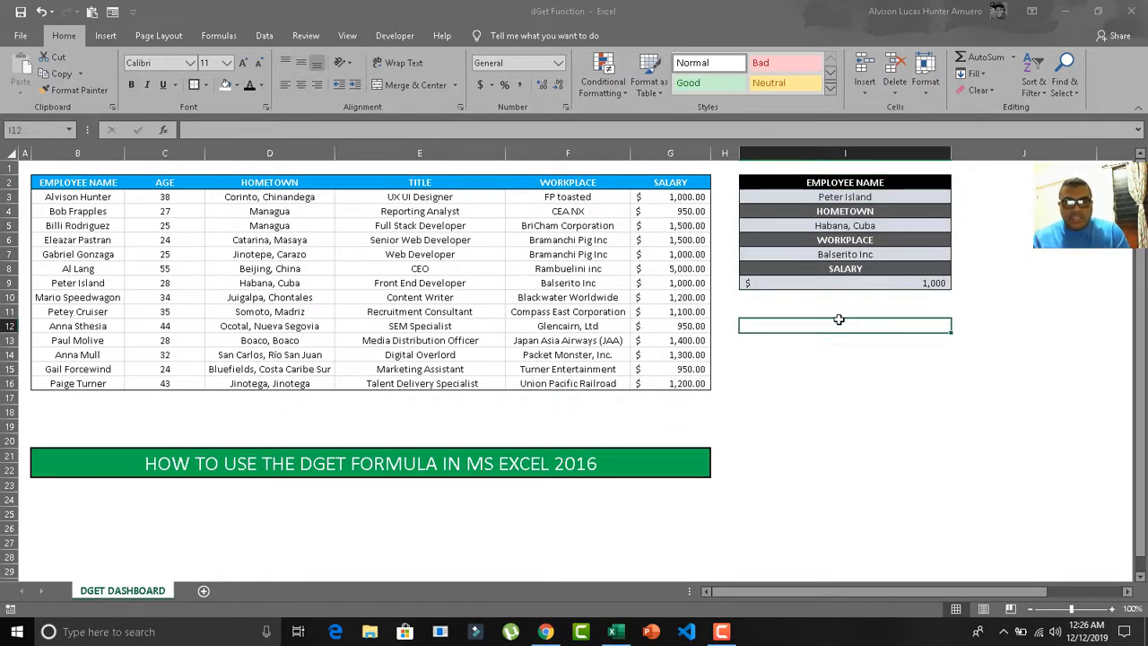
- Review the data validation settings of the employee name cell I3, including the allowed types, without changing them
{"action": "left_click", "coordinate": [923, 197]}
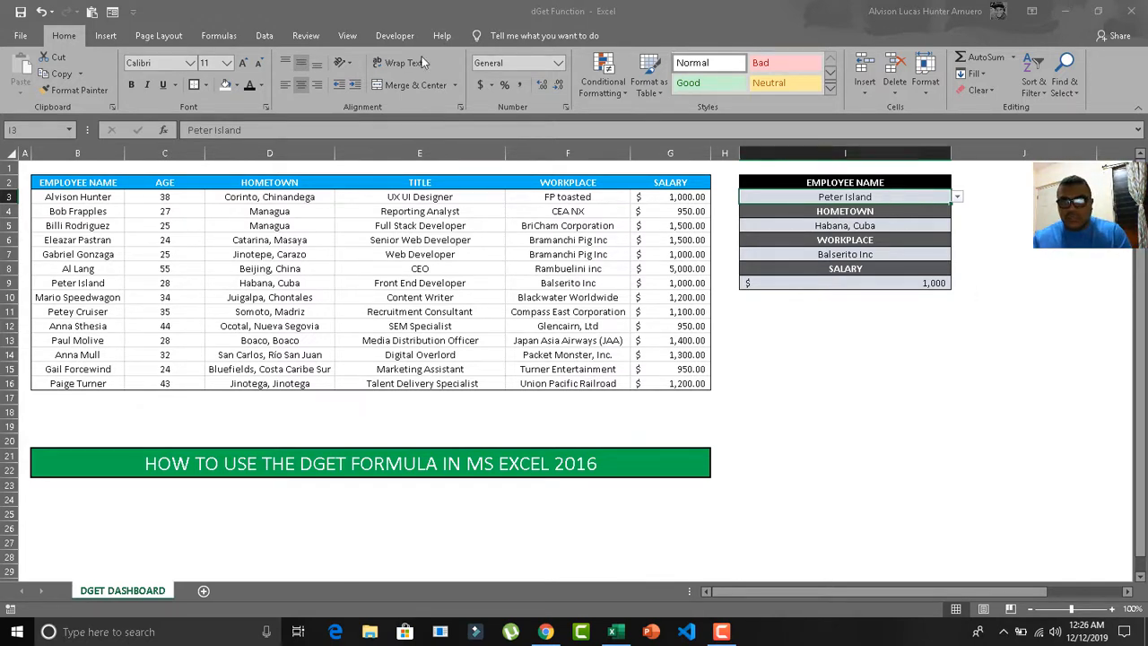
{"action": "left_click", "coordinate": [264, 36]}
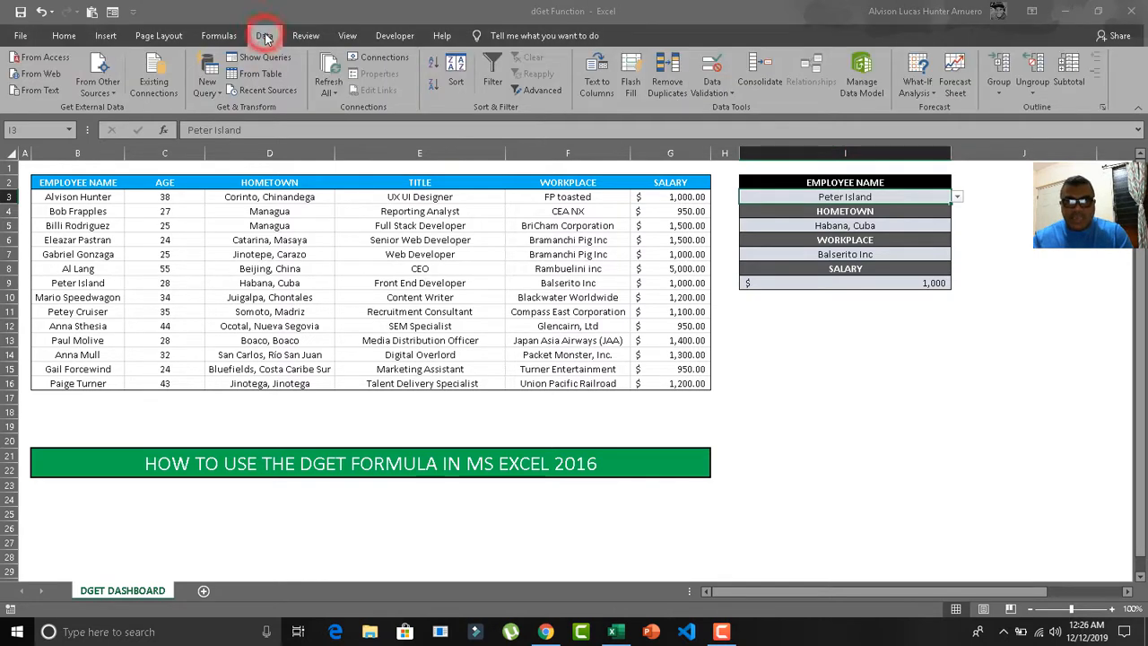
{"action": "left_click", "coordinate": [730, 90]}
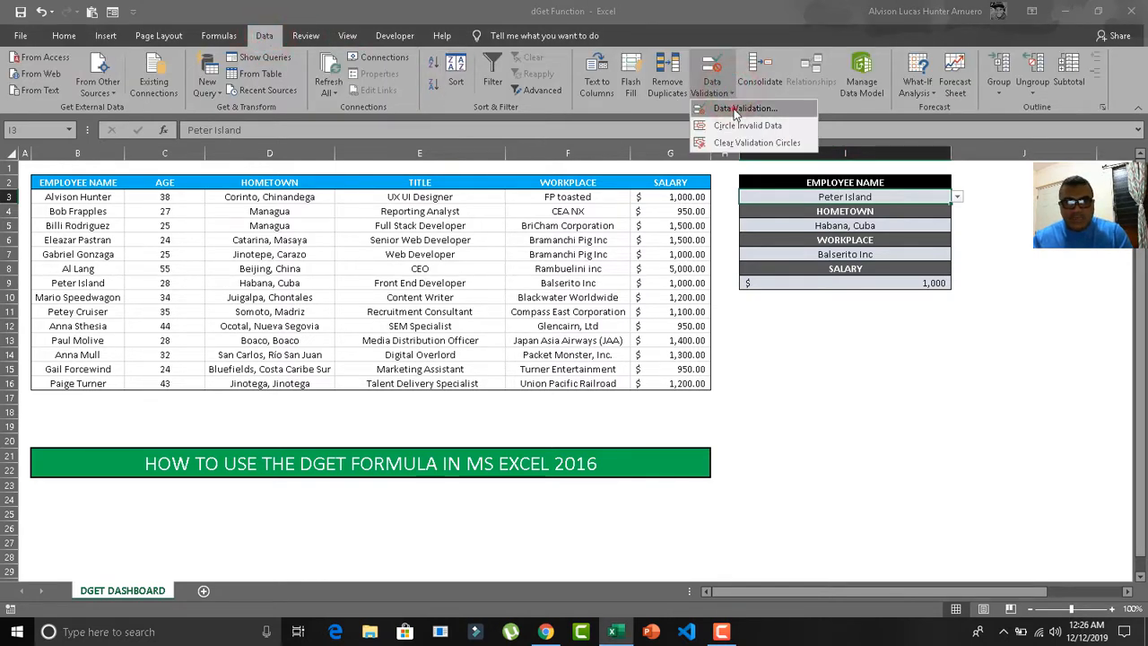
{"action": "left_click", "coordinate": [736, 108]}
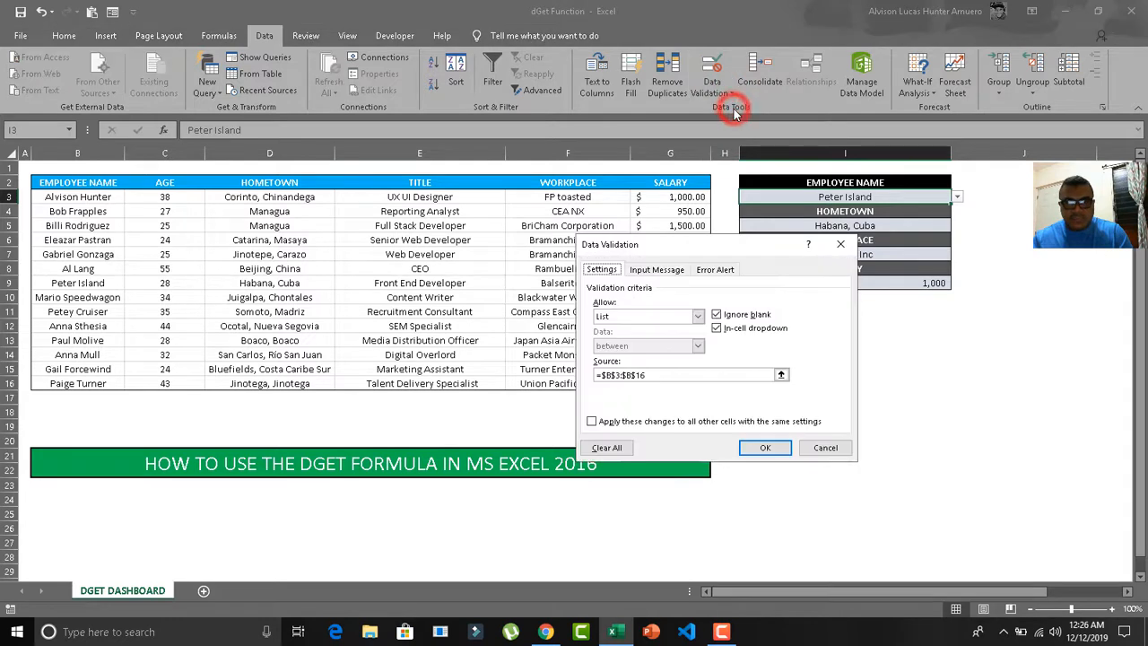
{"action": "left_click", "coordinate": [697, 317]}
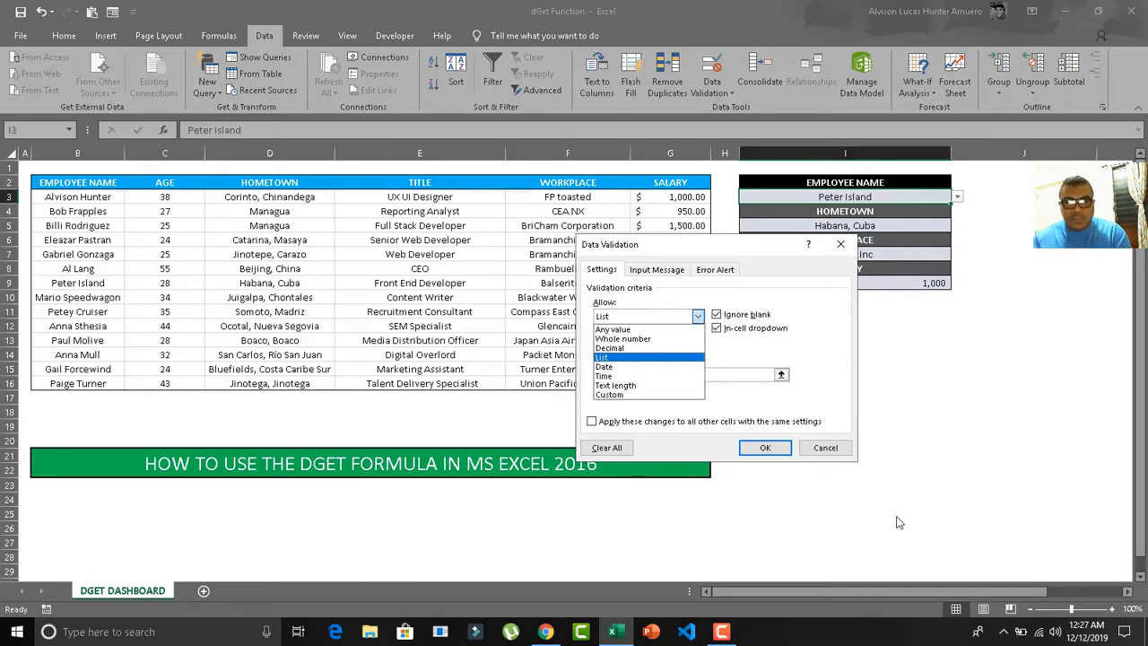
{"action": "left_click", "coordinate": [824, 450]}
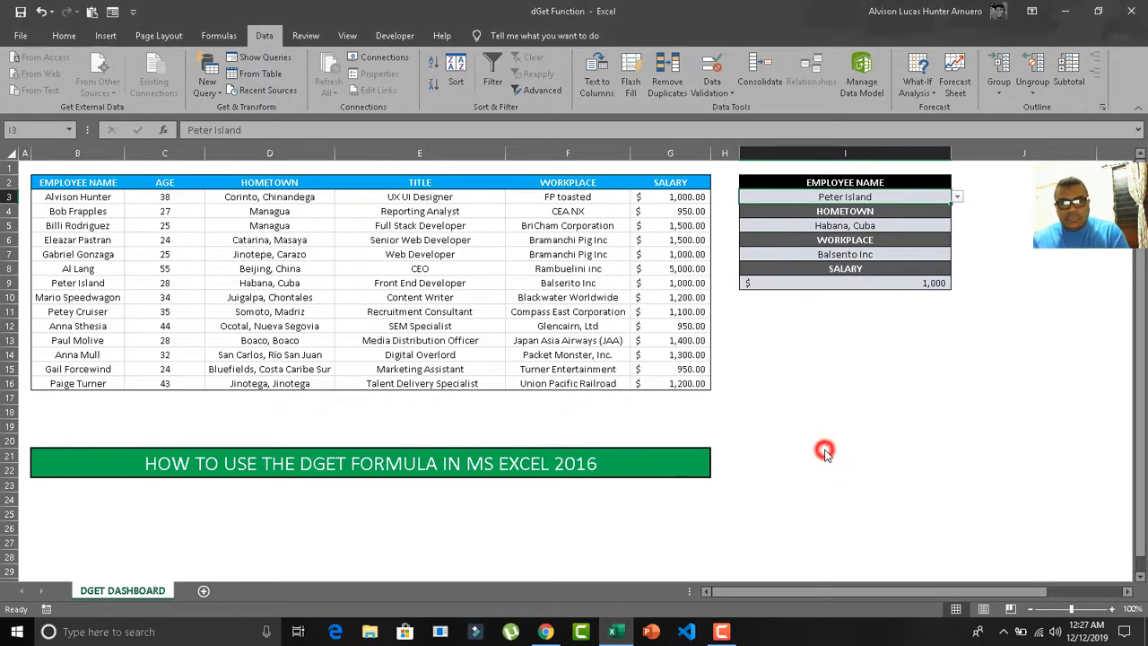
- Inspect the hometown and workplace formulas, their header cells, the name selector, and the employee names in B3:B16
{"action": "left_click", "coordinate": [915, 225]}
{"action": "left_click", "coordinate": [917, 254]}
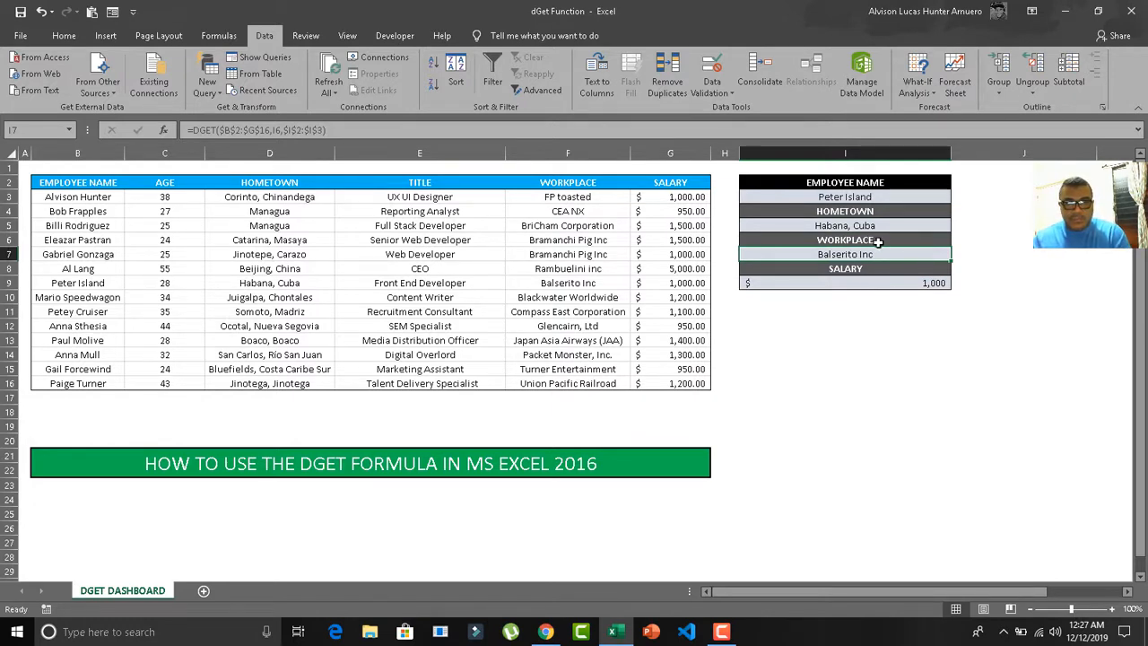
{"action": "left_click", "coordinate": [877, 242]}
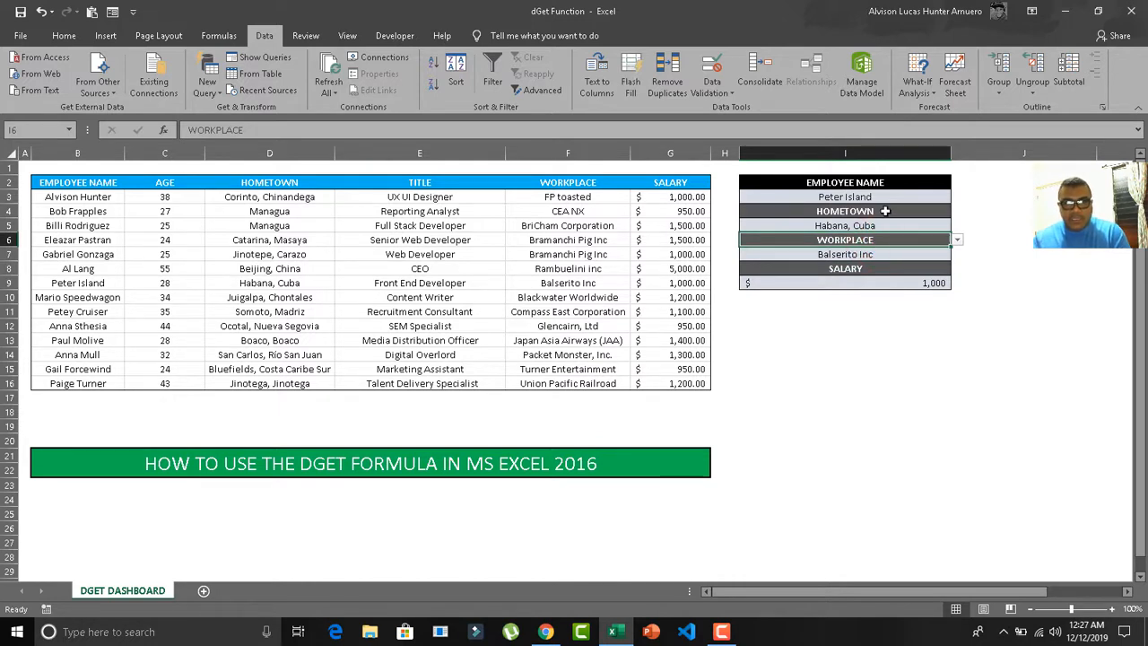
{"action": "left_click", "coordinate": [885, 210]}
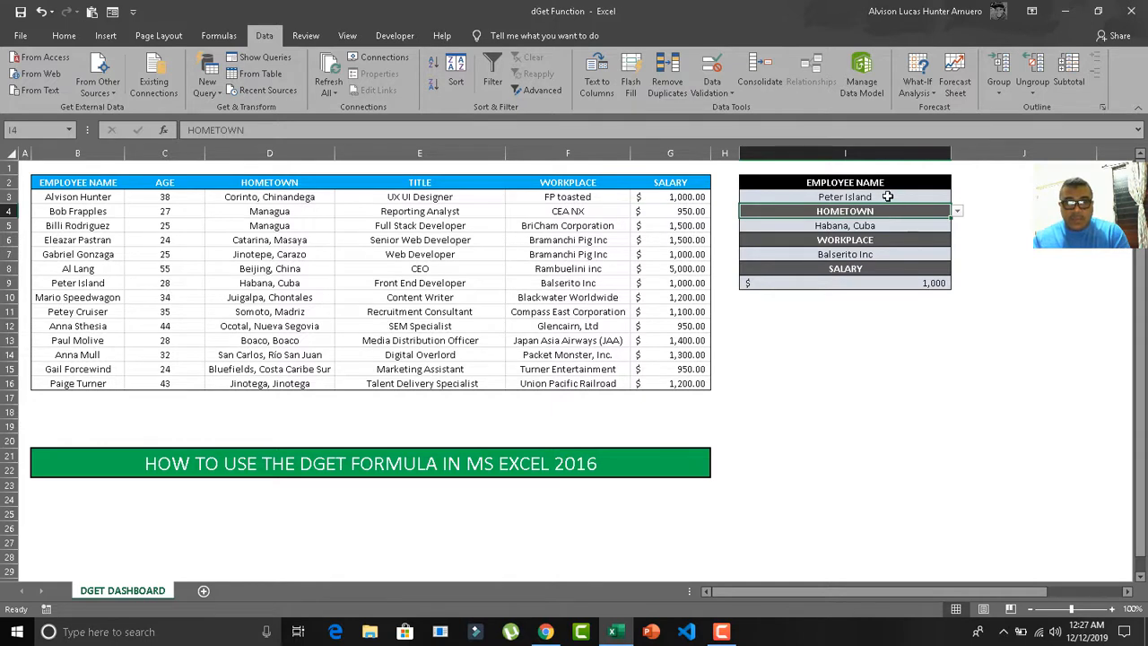
{"action": "left_click", "coordinate": [887, 196]}
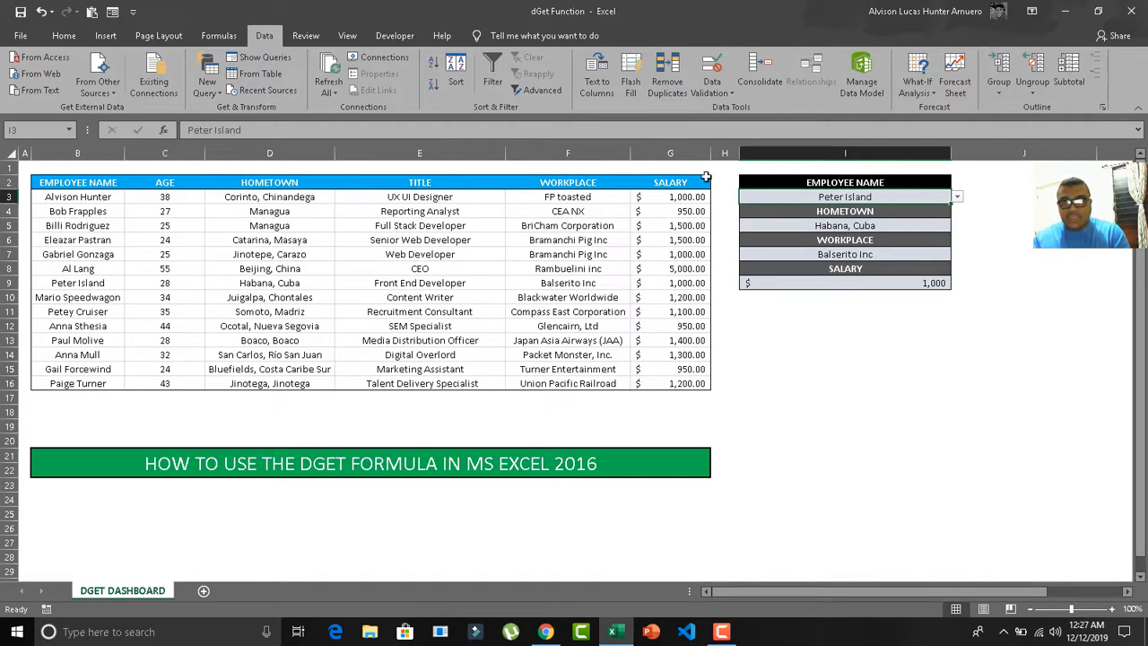
{"action": "left_click_drag", "start_coordinate": [61, 199], "coordinate": [77, 383]}
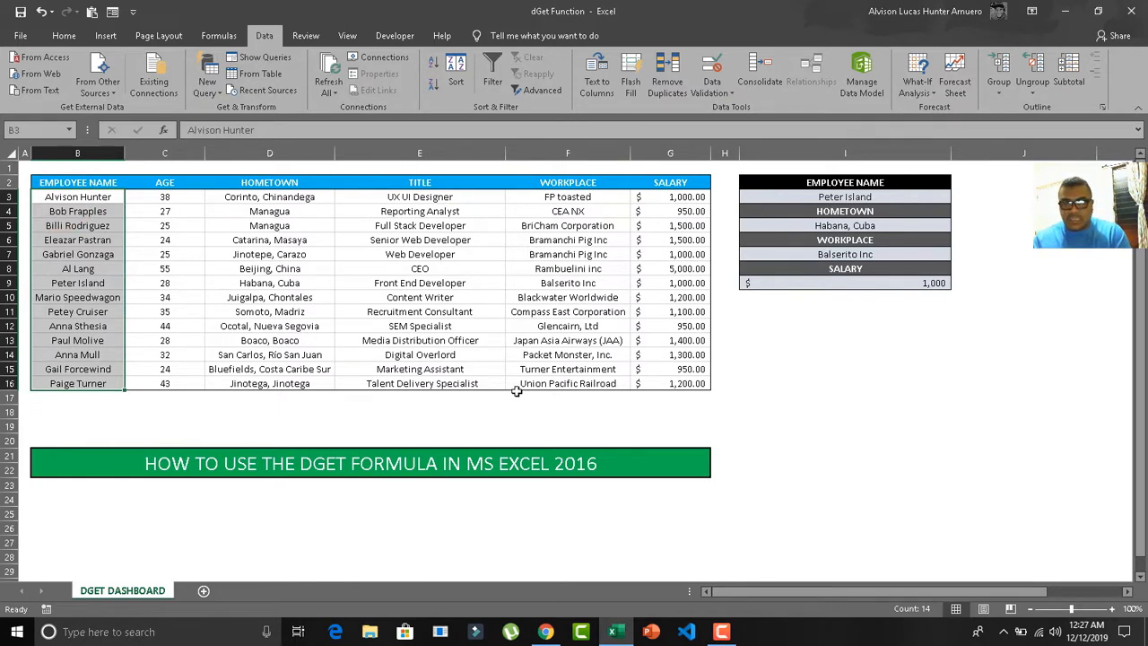
- Start a DGET formula in cell I14 with the employee table B2:G16 as its database
{"action": "left_click", "coordinate": [781, 352]}
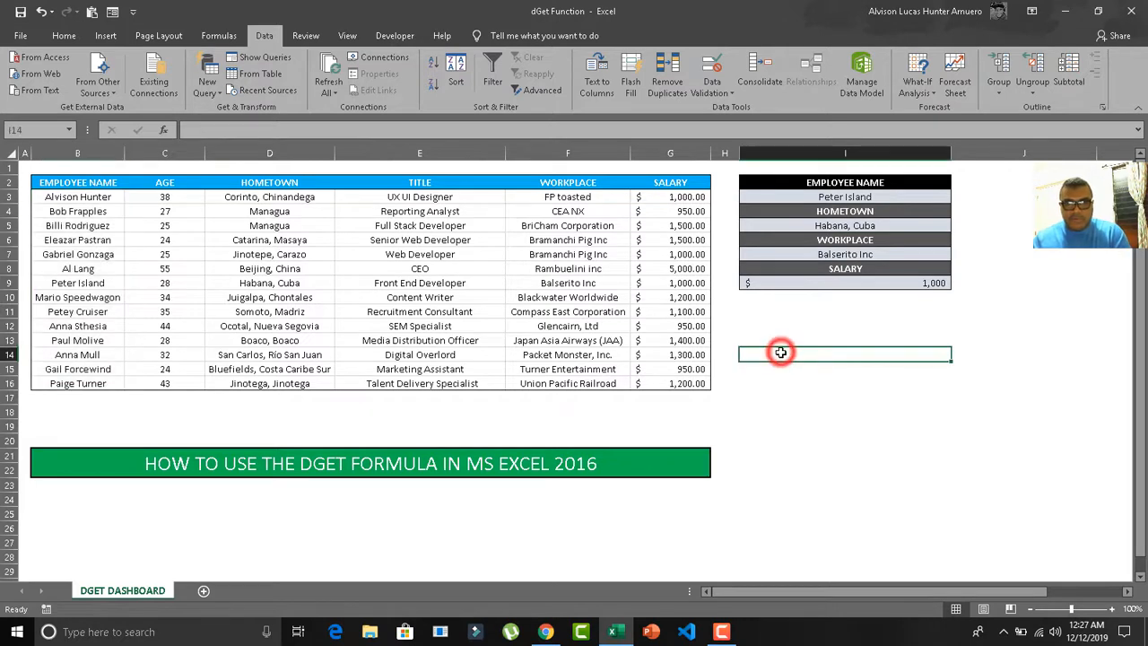
{"action": "left_click", "coordinate": [457, 129]}
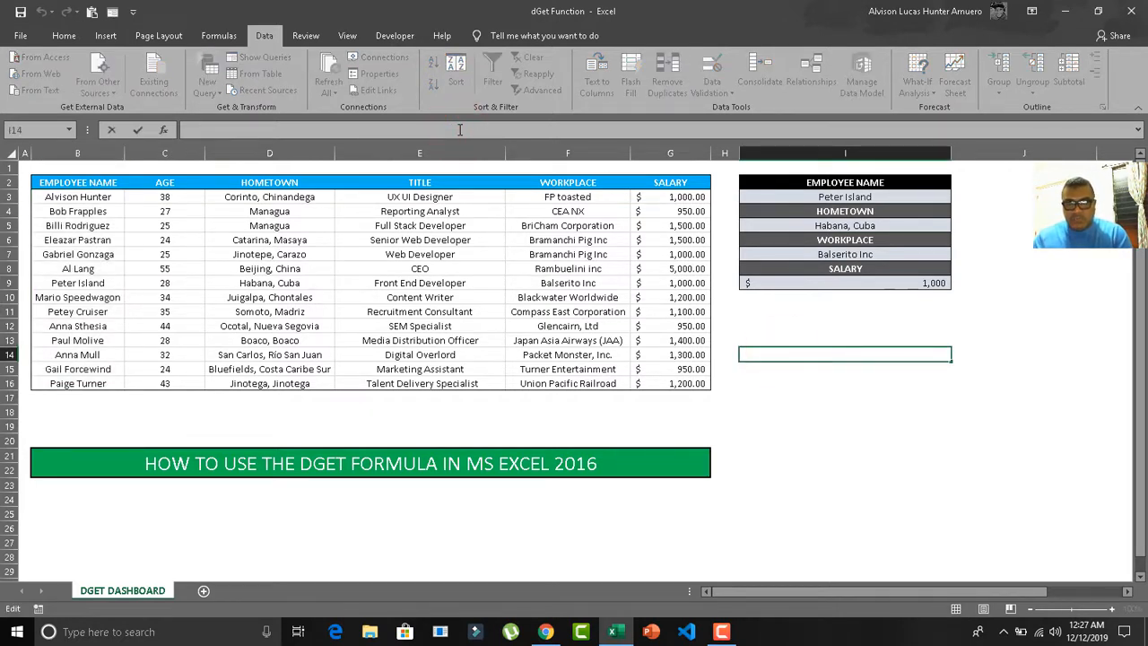
{"action": "type", "text": "="}
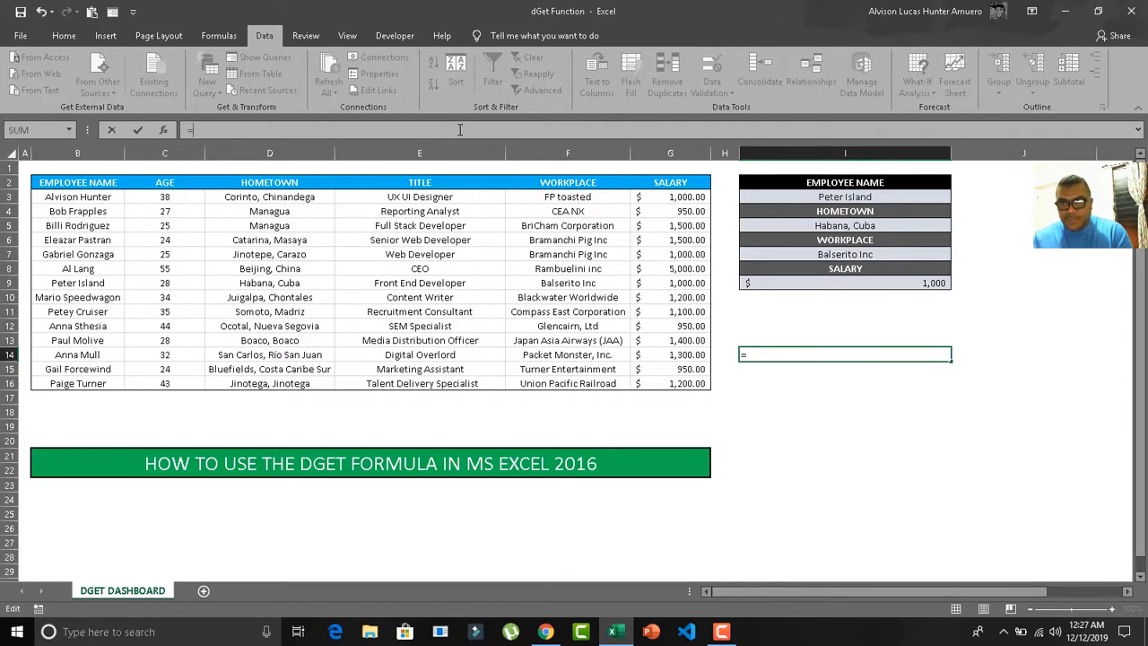
{"action": "type", "text": "dget"}
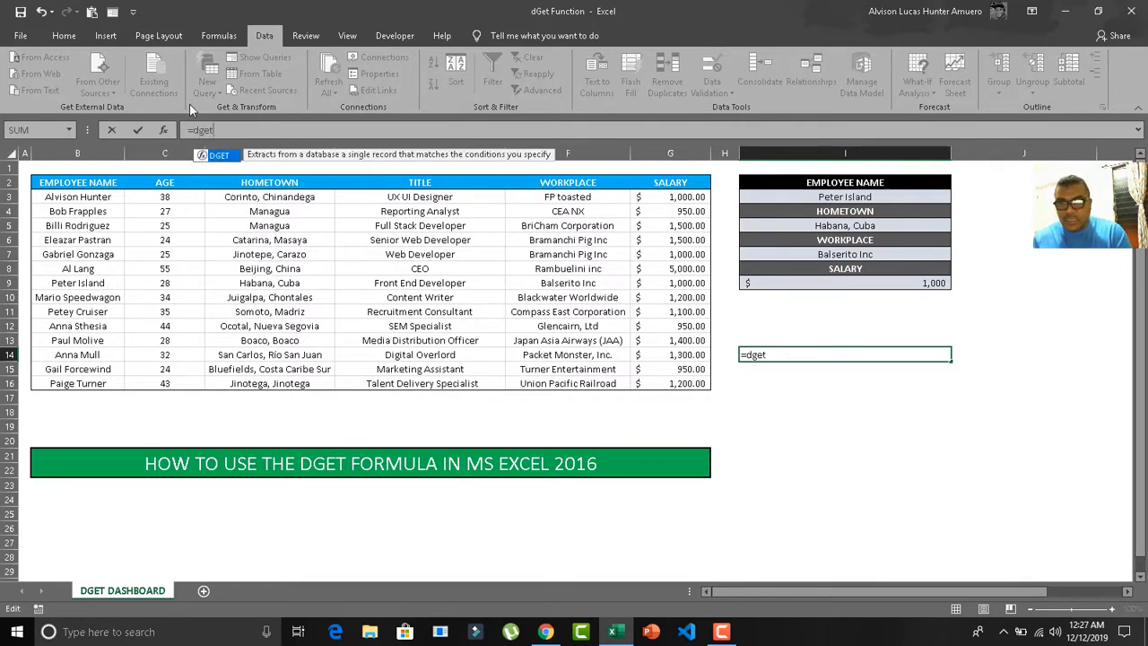
{"action": "double_click", "coordinate": [216, 156]}
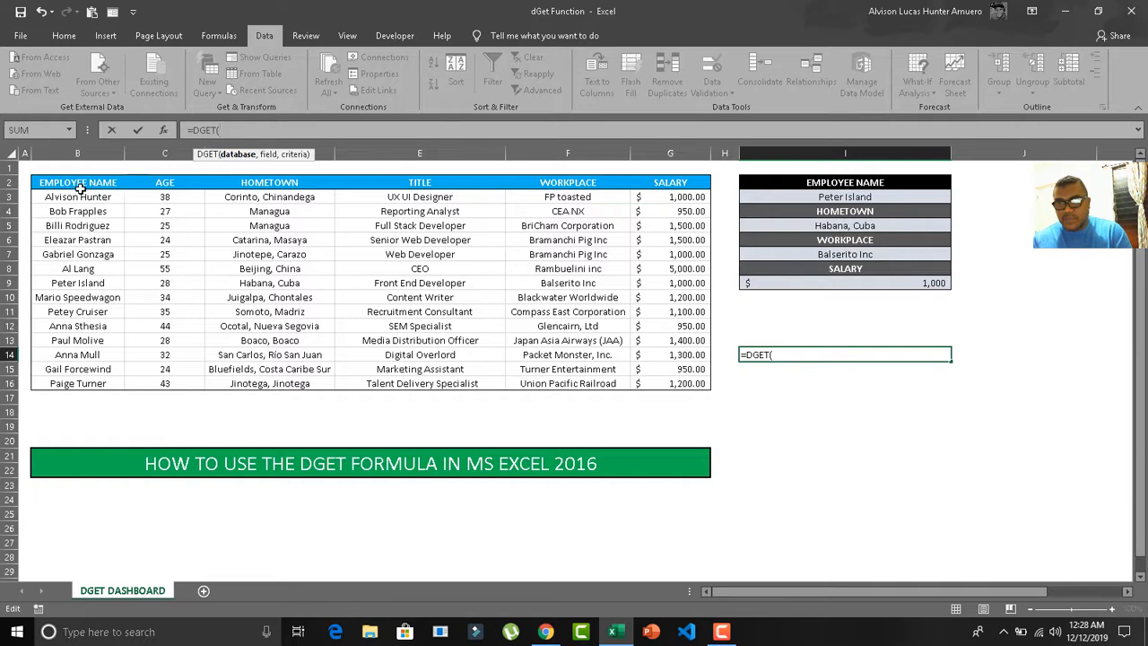
{"action": "left_click_drag", "start_coordinate": [55, 182], "coordinate": [668, 383]}
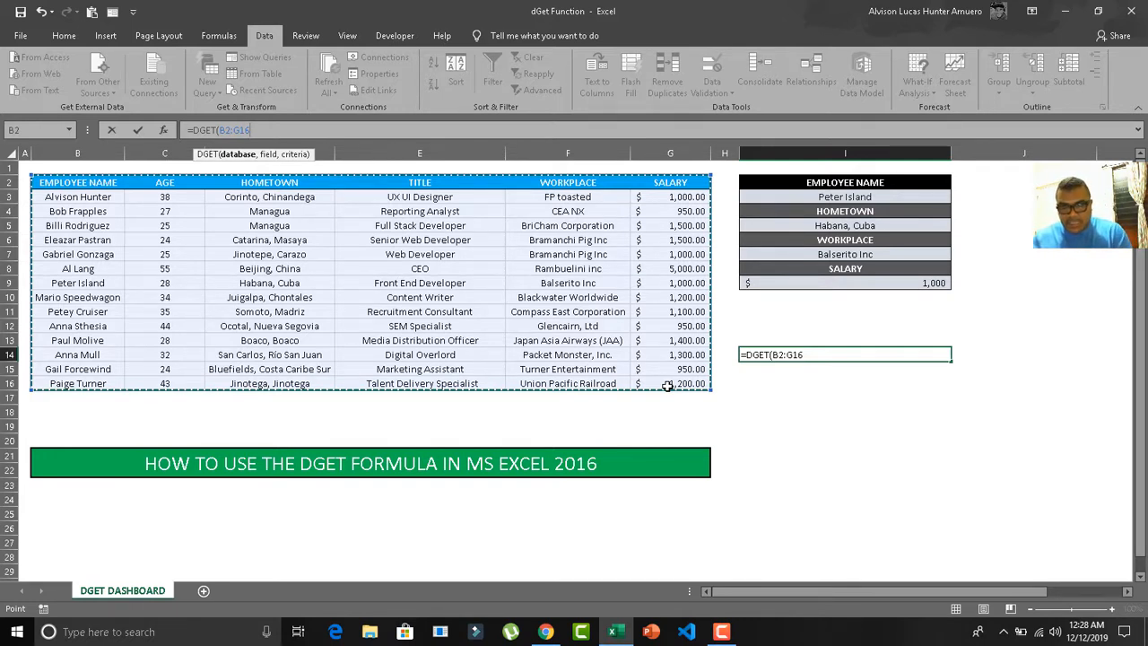
{"action": "type", "text": ","}
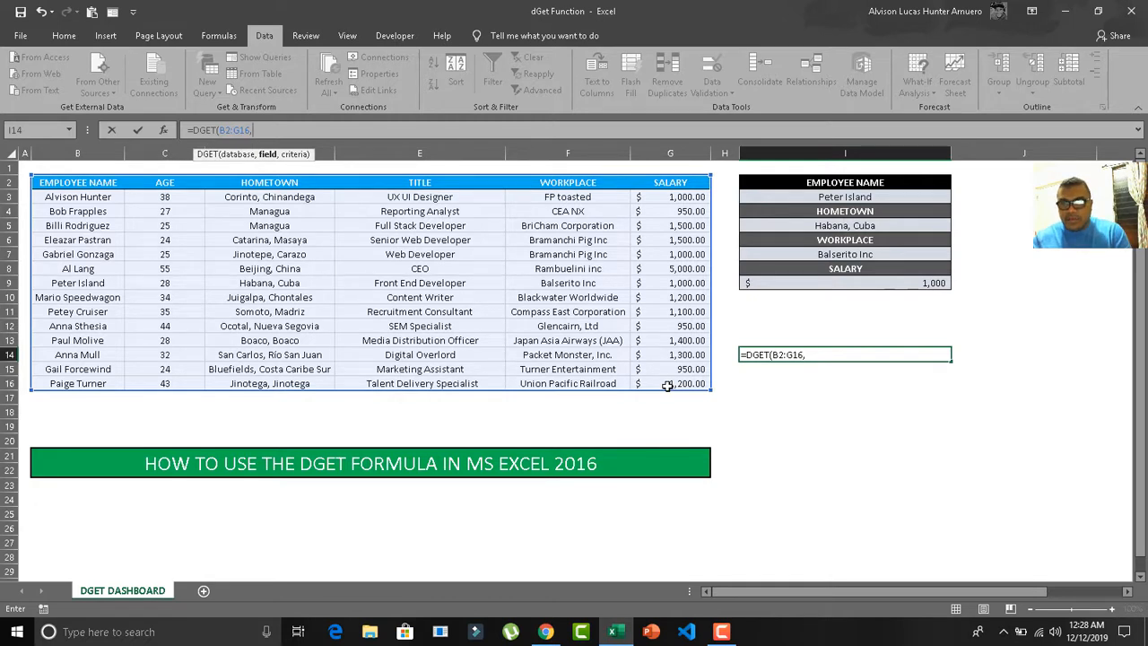
- Add the header B2 as the field and I2:I3 as the criteria, and try to enter the DGET formula
{"action": "left_click", "coordinate": [94, 183]}
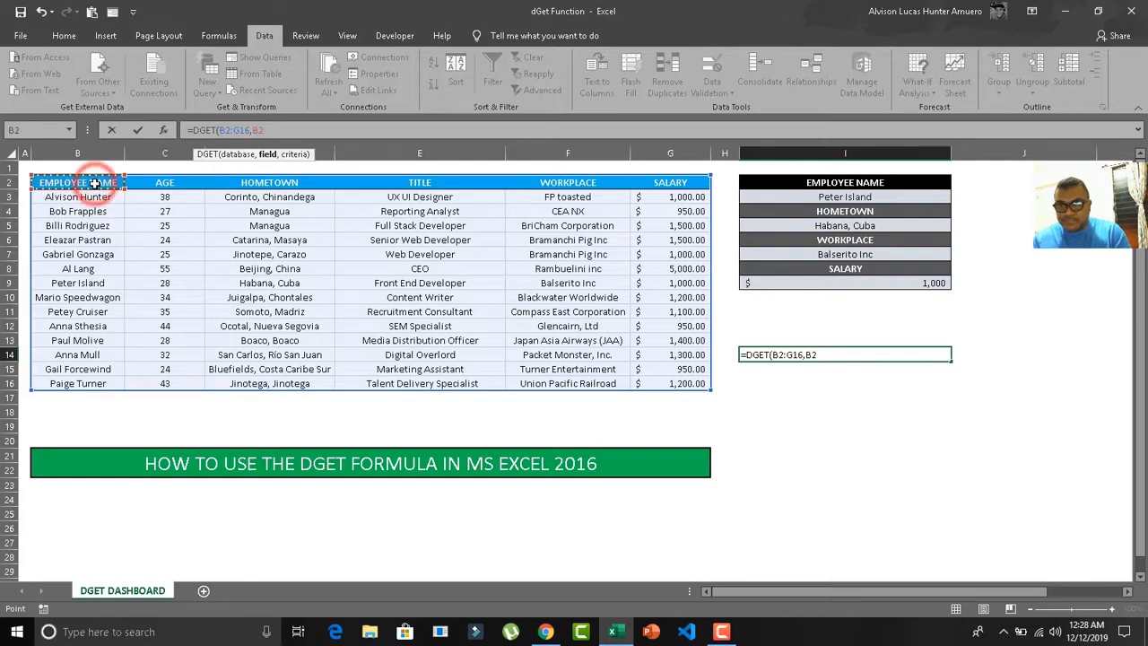
{"action": "type", "text": "."}
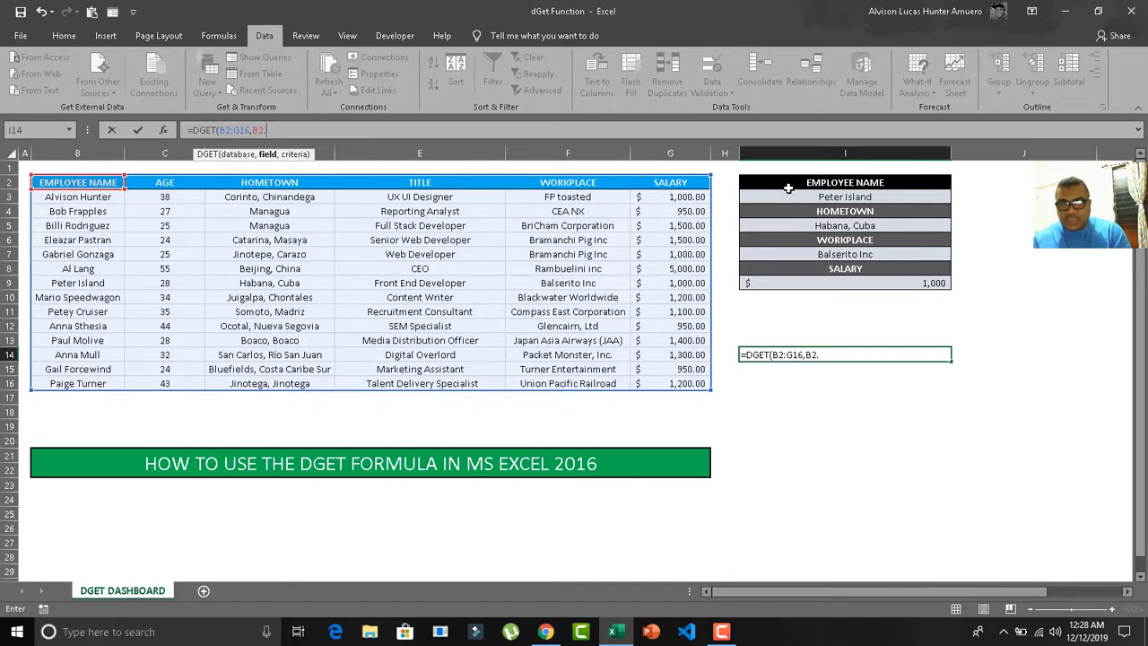
{"action": "left_click_drag", "start_coordinate": [789, 184], "coordinate": [793, 199]}
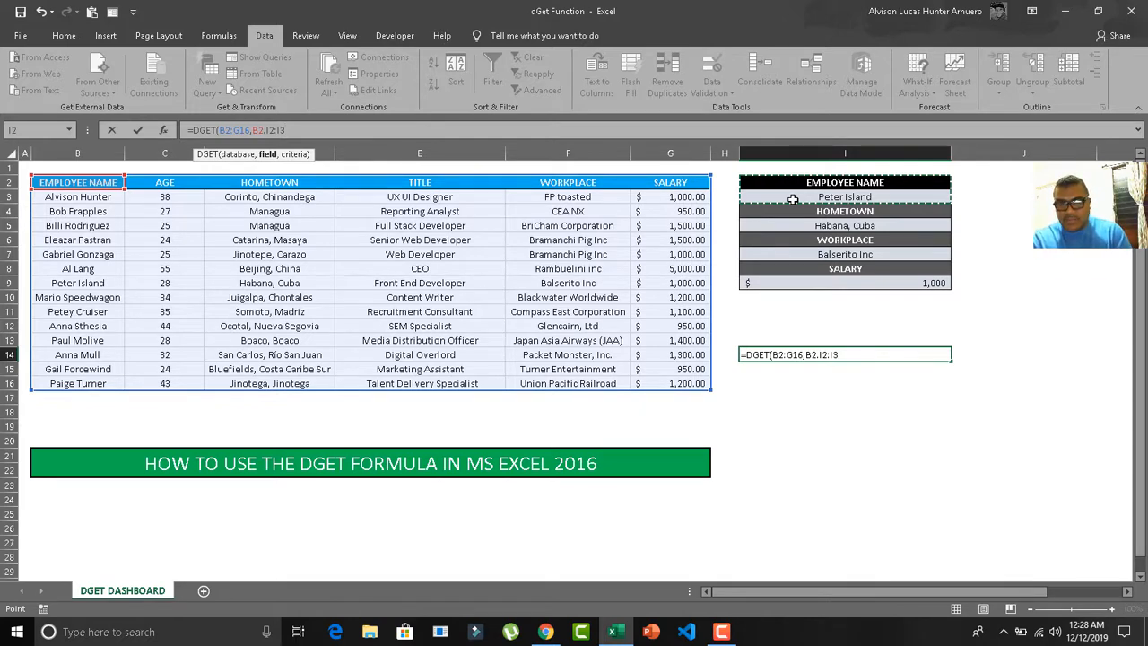
{"action": "type", "text": ")"}
{"action": "key", "text": "Return"}
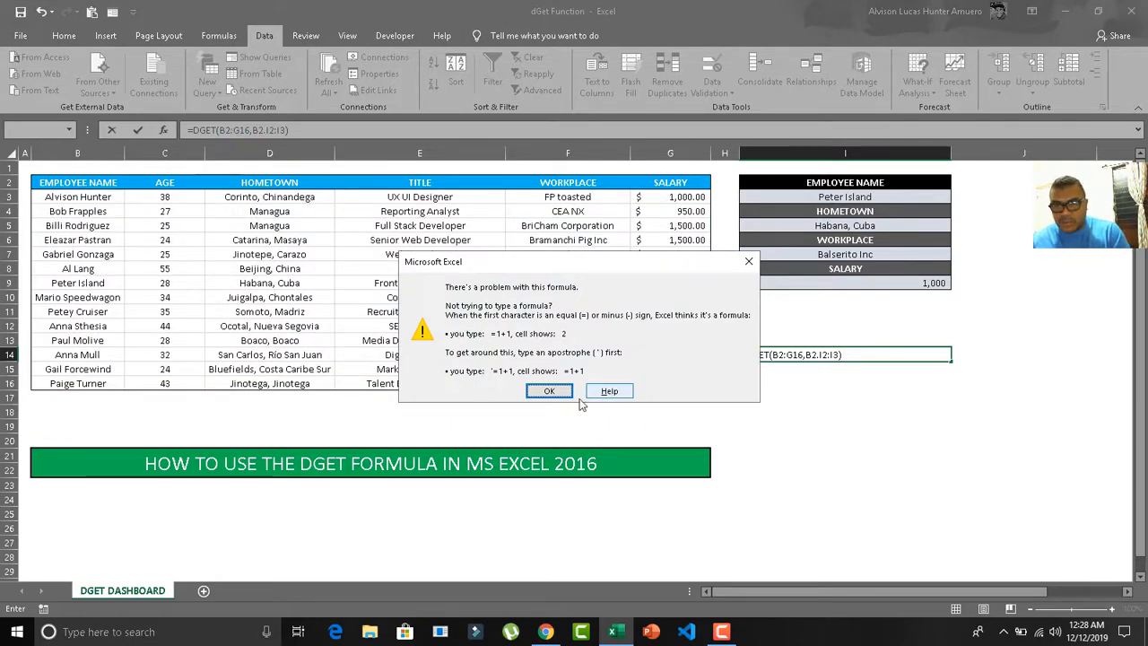
{"action": "left_click", "coordinate": [544, 391]}
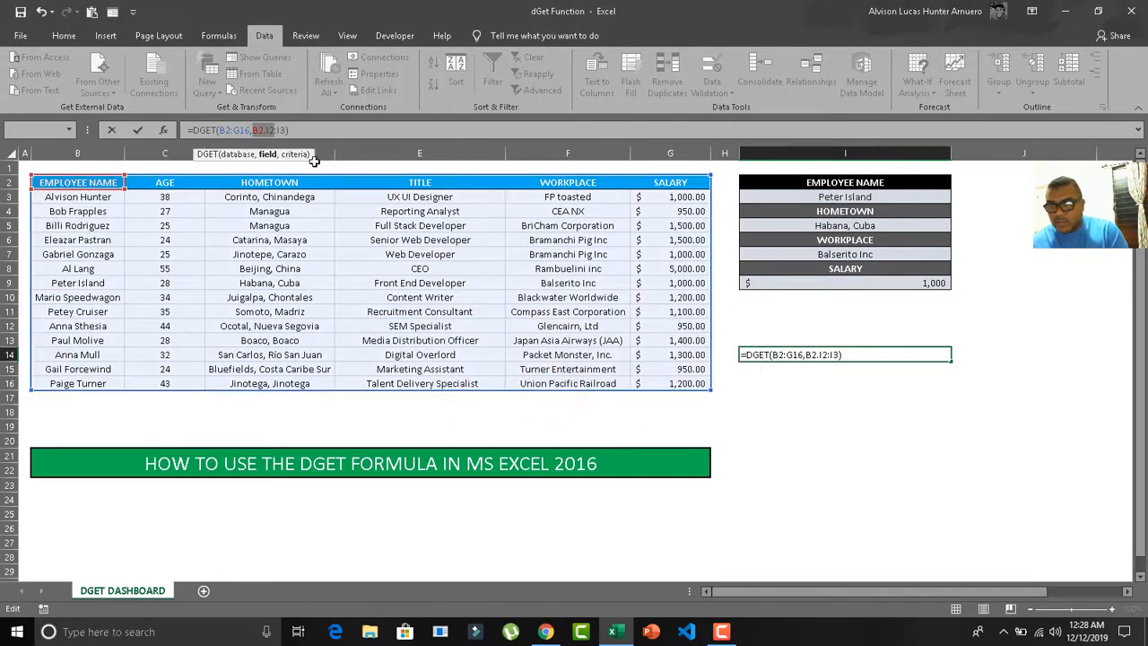
- Replace the period after B2 in the DGET formula with a comma and enter the formula
{"action": "left_click", "coordinate": [262, 130]}
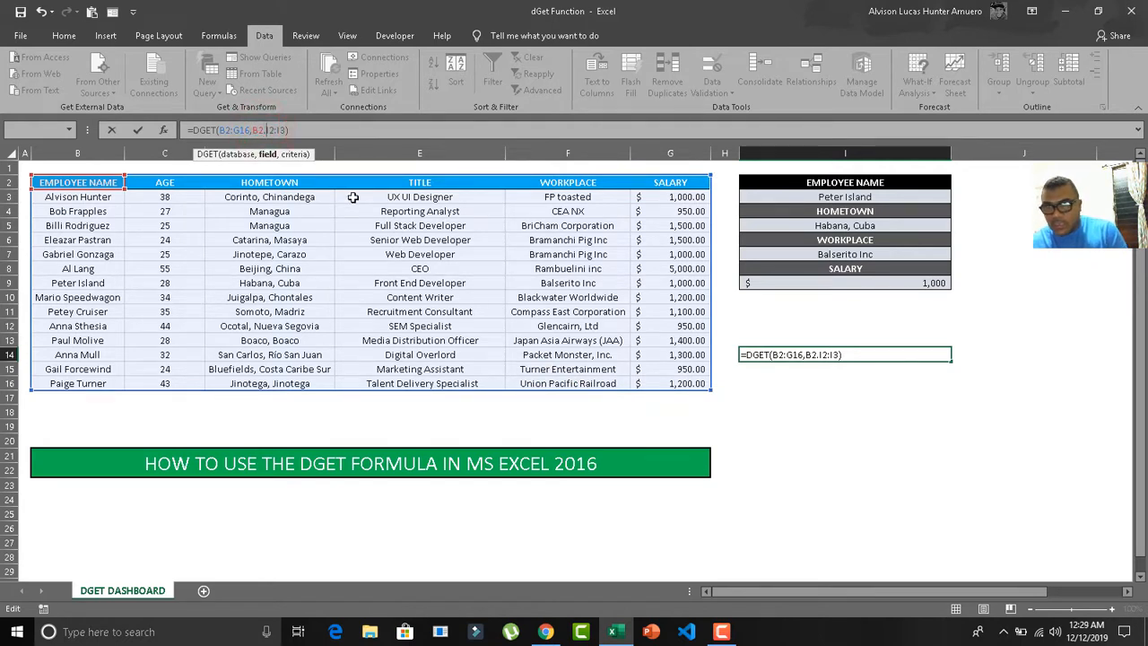
{"action": "key", "text": "BackSpace"}
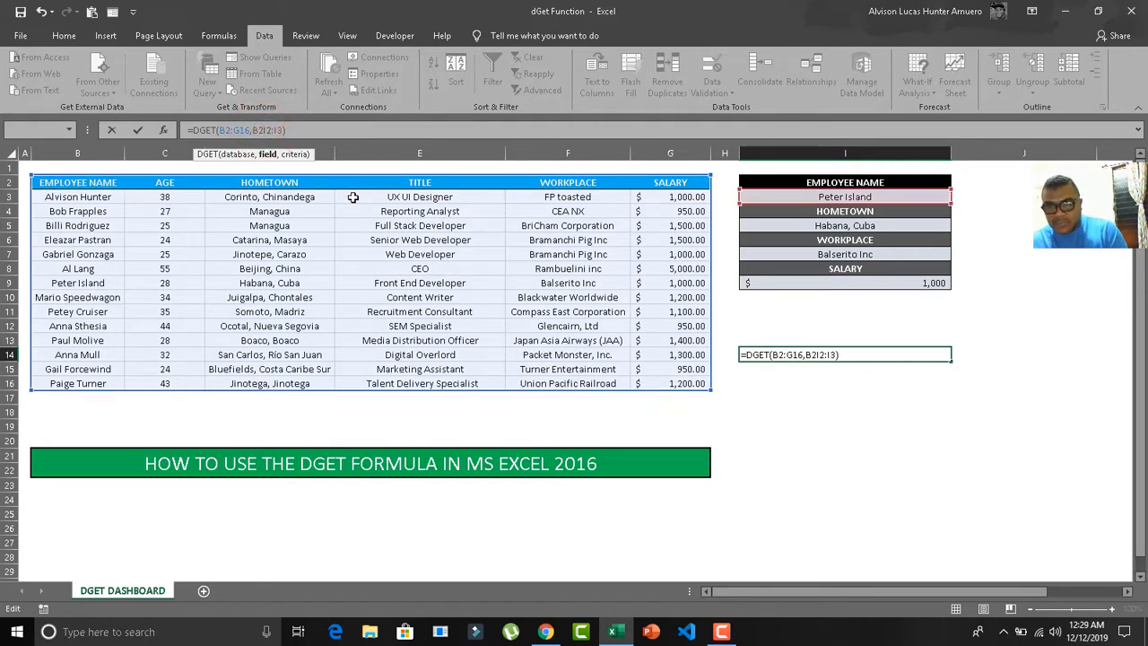
{"action": "type", "text": ","}
{"action": "key", "text": "Return"}
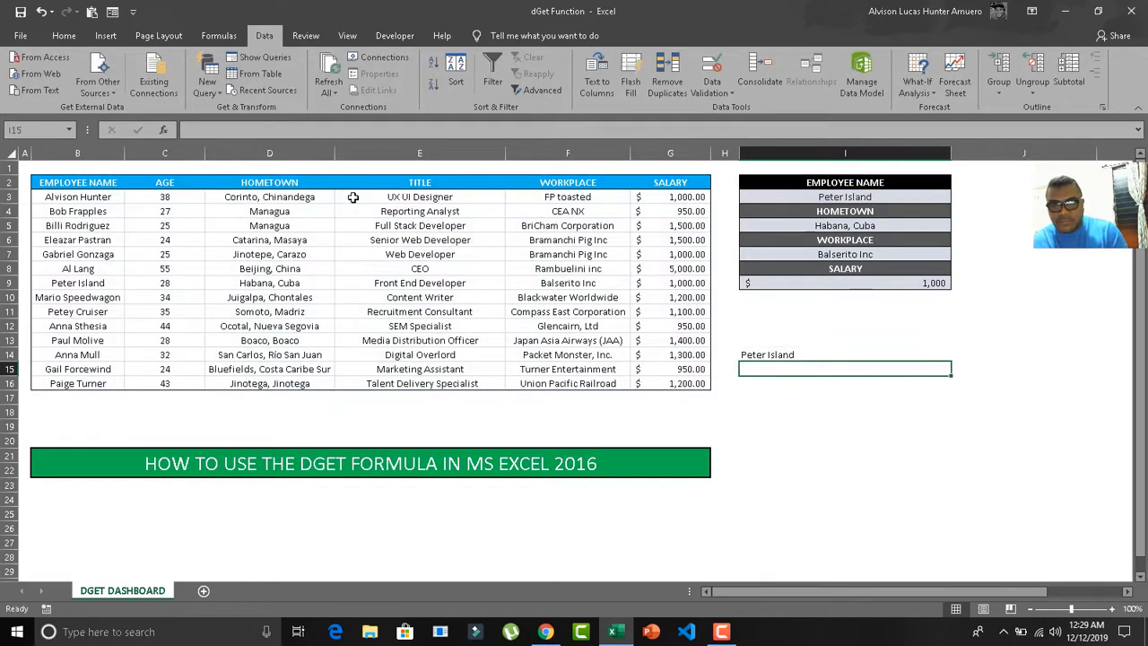
- Change the field argument of the DGET formula in I14 to the hometown header D2
{"action": "left_click", "coordinate": [813, 364]}
{"action": "left_click", "coordinate": [800, 355]}
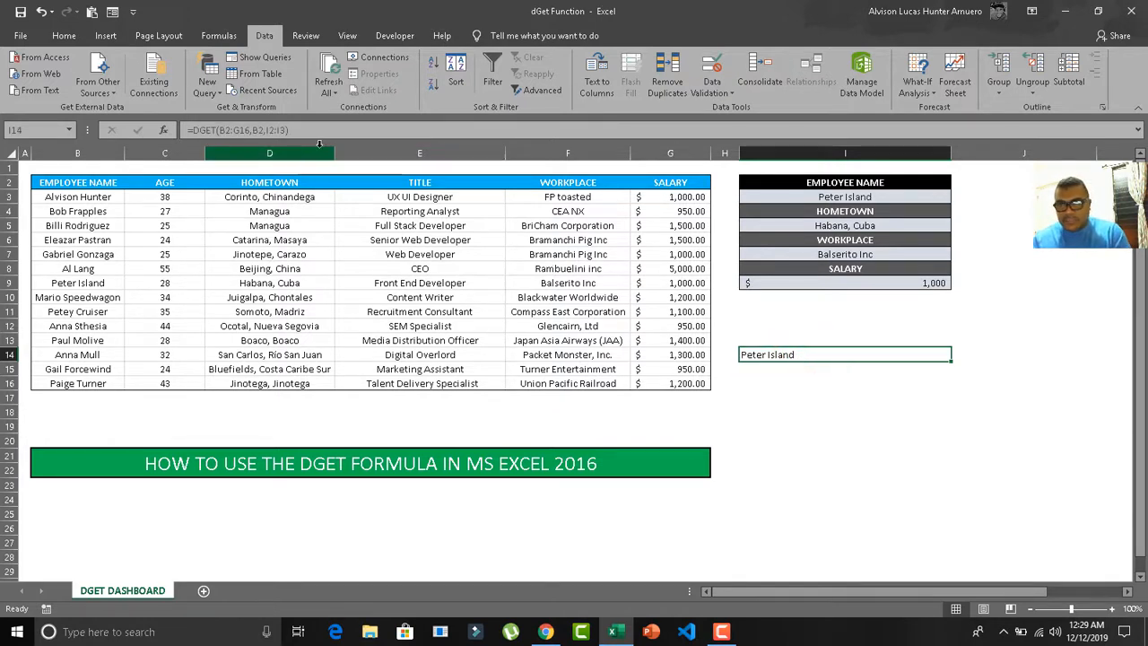
{"action": "left_click", "coordinate": [255, 130]}
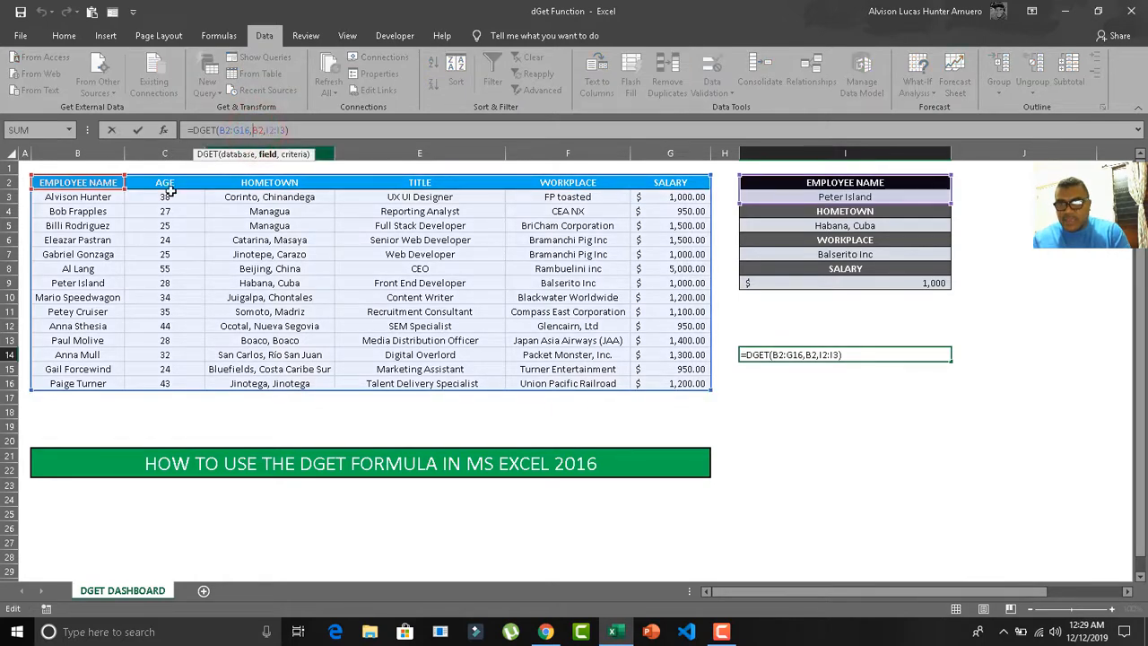
{"action": "left_click", "coordinate": [255, 183]}
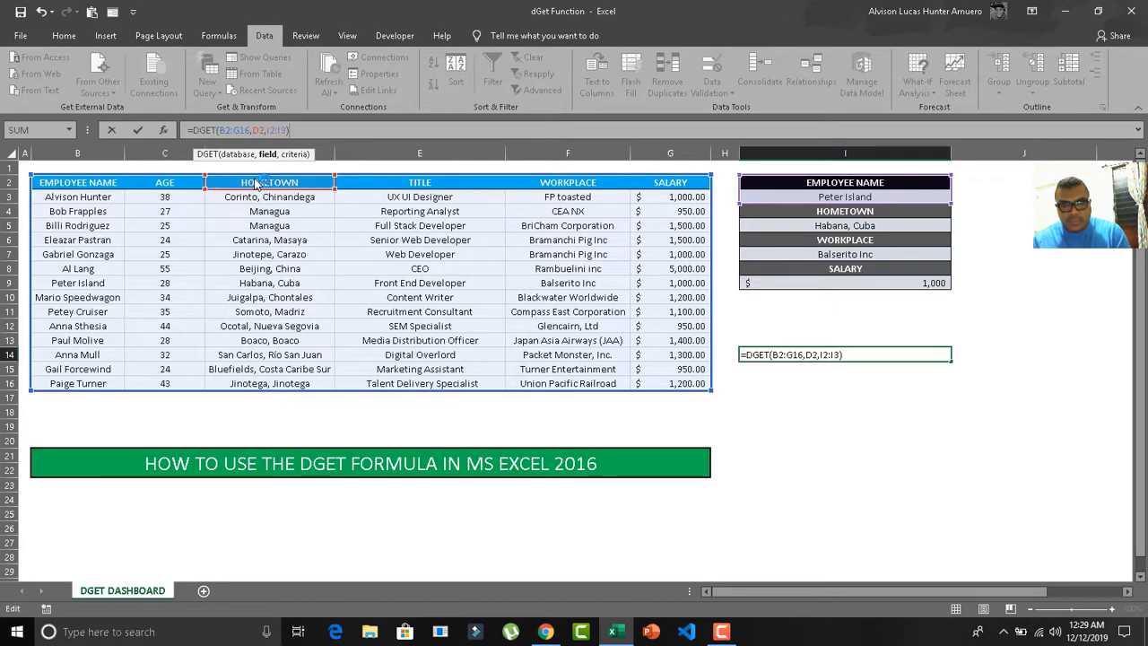
{"action": "key", "text": "Return"}
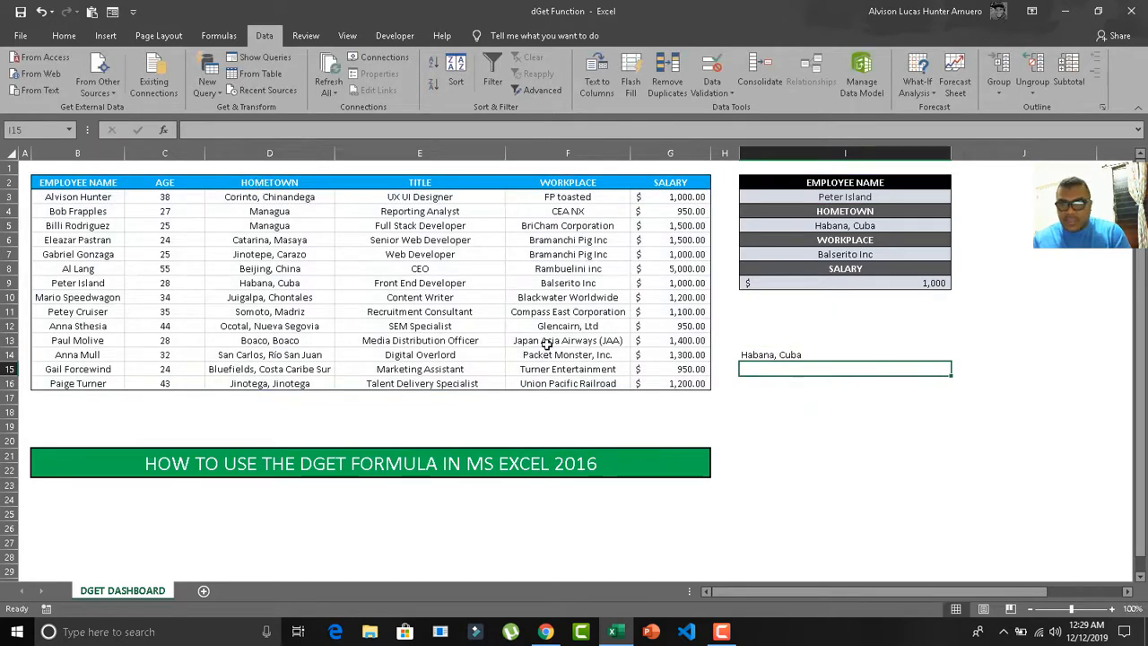
- Compare the DGET result in I14 with the selected employee's record in B9:D9
{"action": "left_click", "coordinate": [803, 355]}
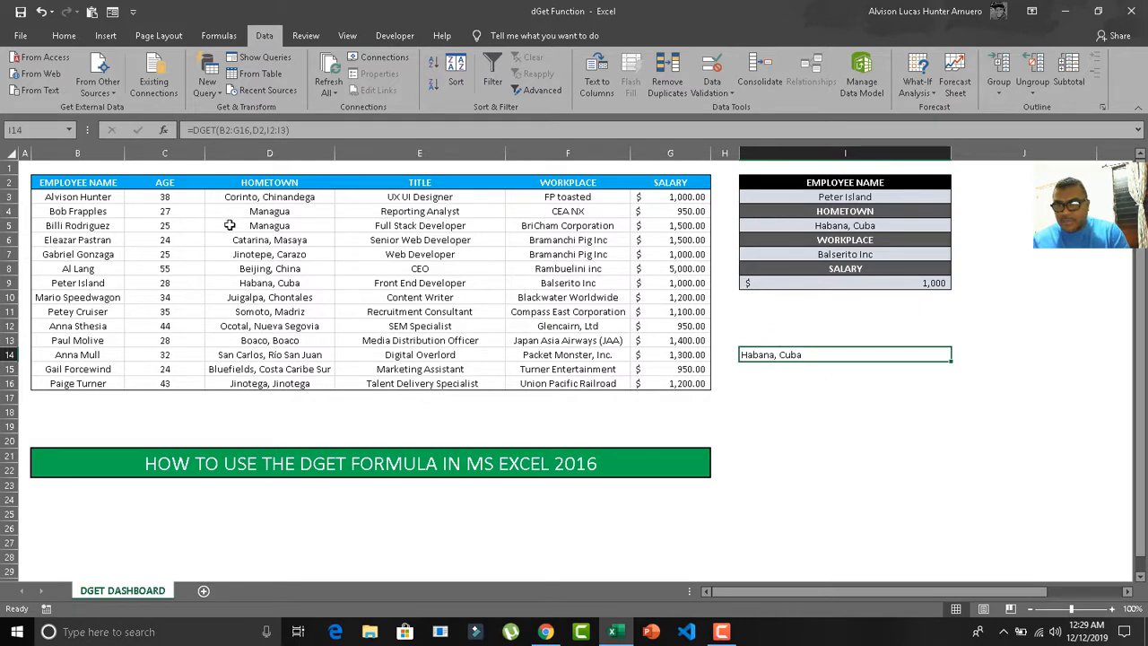
{"action": "left_click_drag", "start_coordinate": [285, 283], "coordinate": [104, 282]}
{"action": "key", "text": "Tab"}
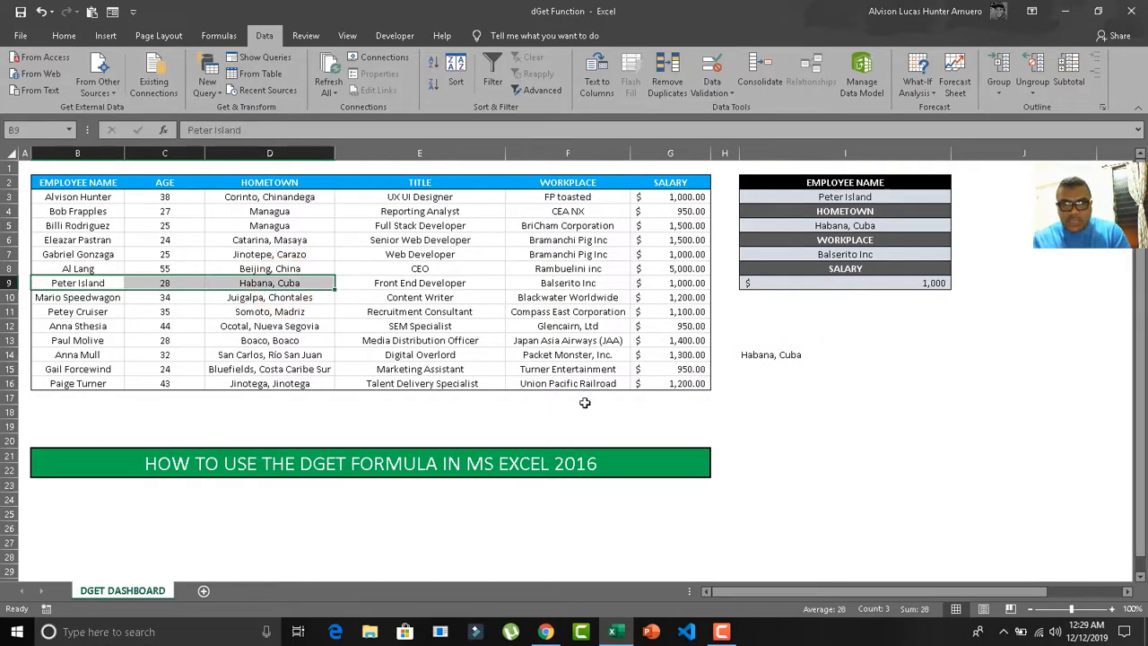
{"action": "left_click", "coordinate": [834, 421]}
{"action": "left_click", "coordinate": [785, 354]}
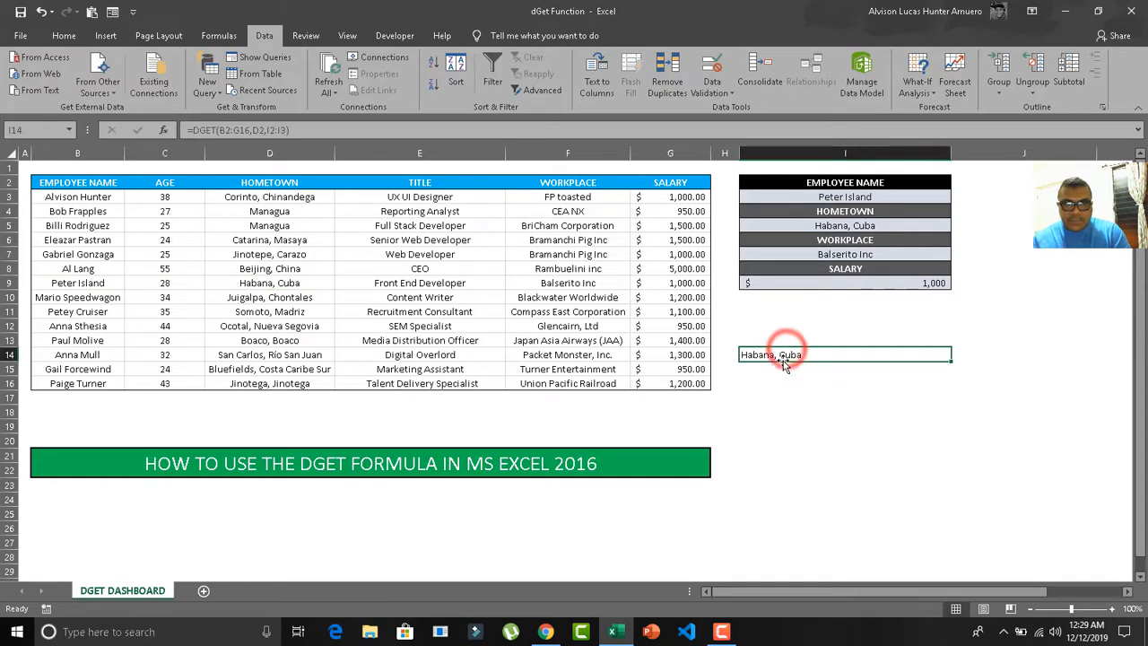
- Review the arguments of the DGET formula in I14 and clear that cell
{"action": "left_click", "coordinate": [232, 131]}
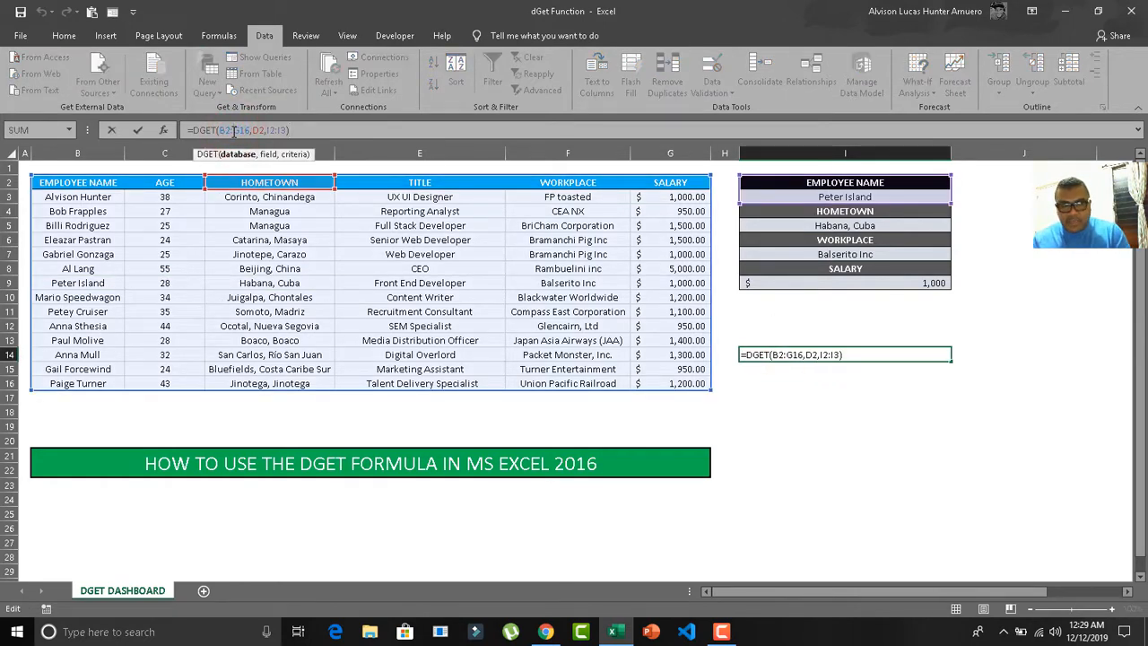
{"action": "key", "text": "Return"}
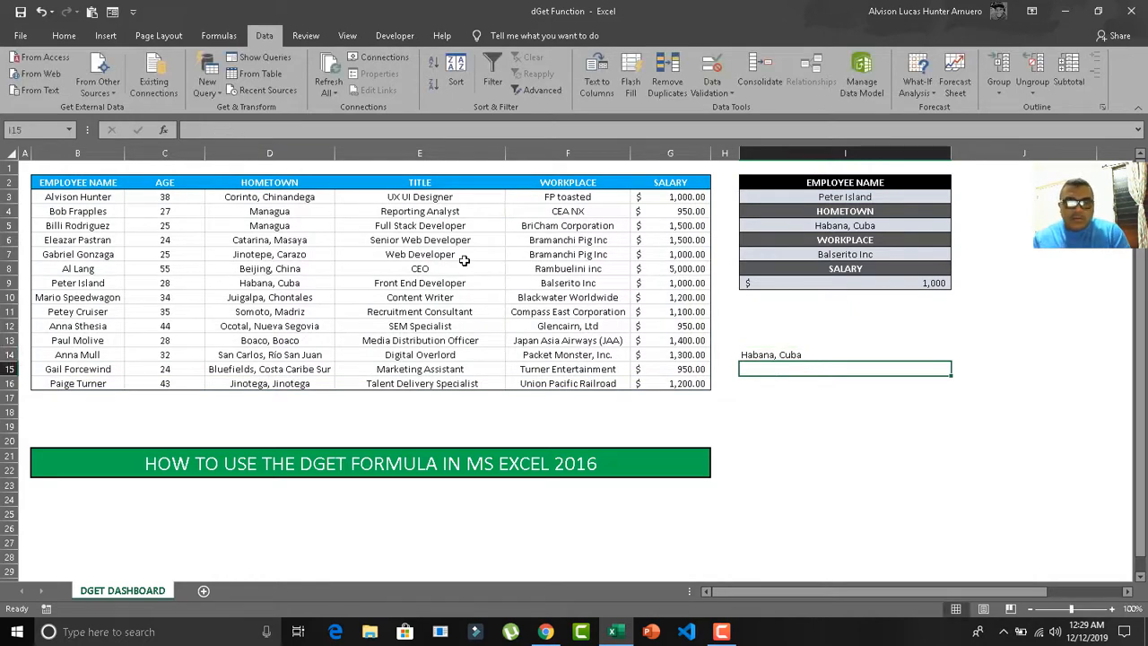
{"action": "left_click", "coordinate": [773, 354]}
{"action": "key", "text": "Delete"}
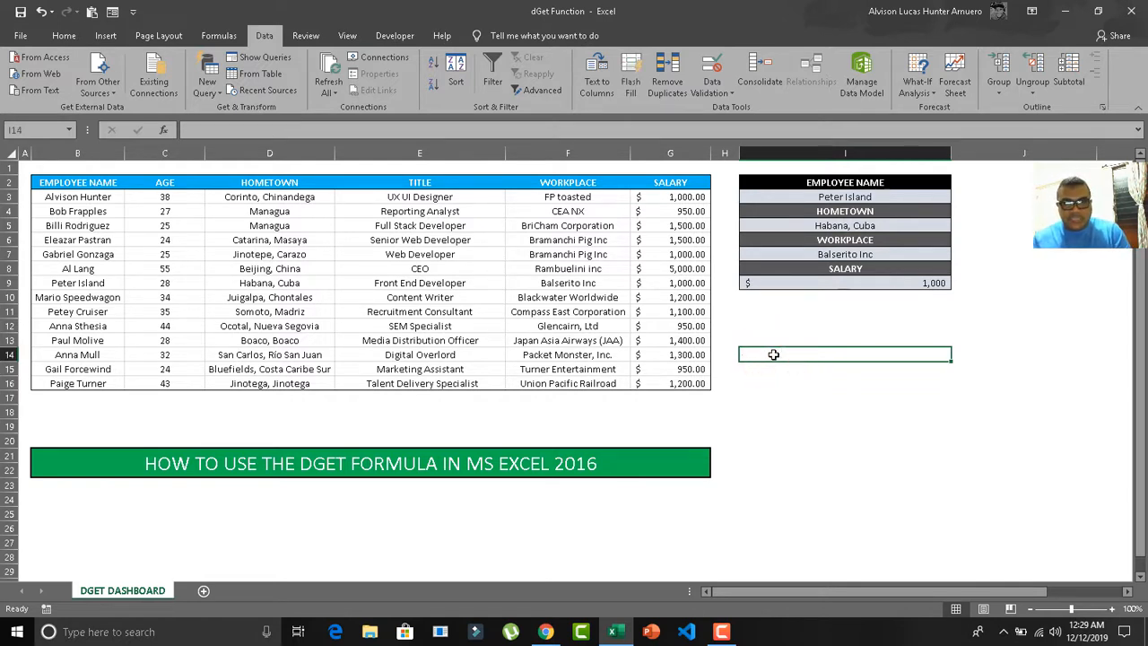
{"action": "left_click", "coordinate": [820, 323]}
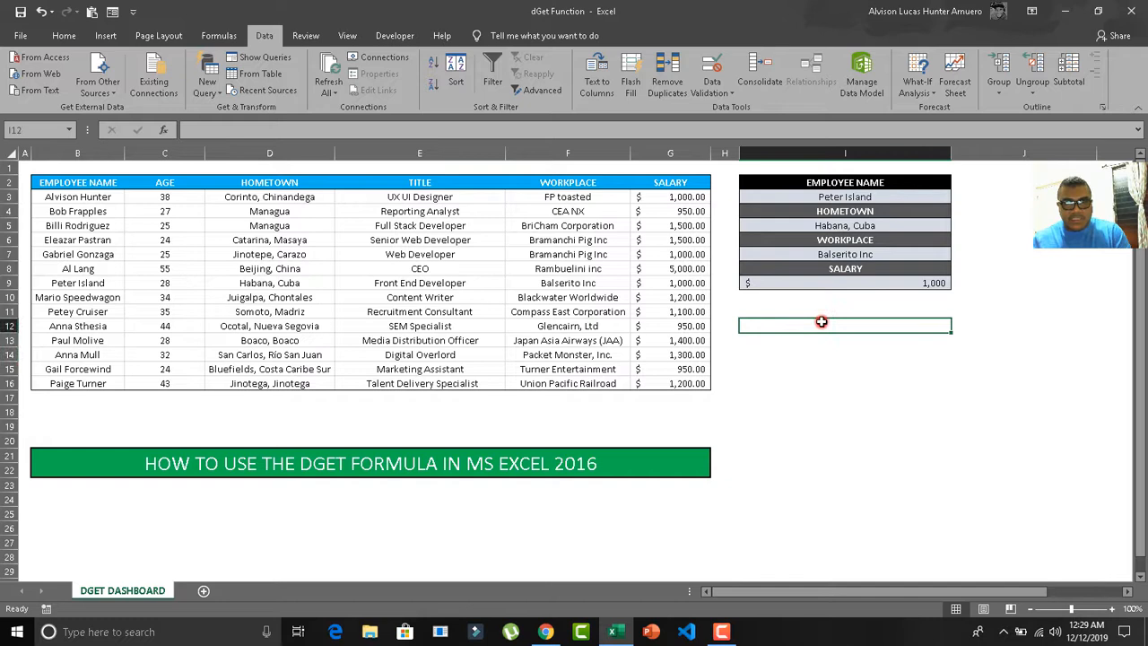
- Set the employee name criterion in I3 to the first employee, listed in row 3 of the table
{"action": "left_click", "coordinate": [783, 182]}
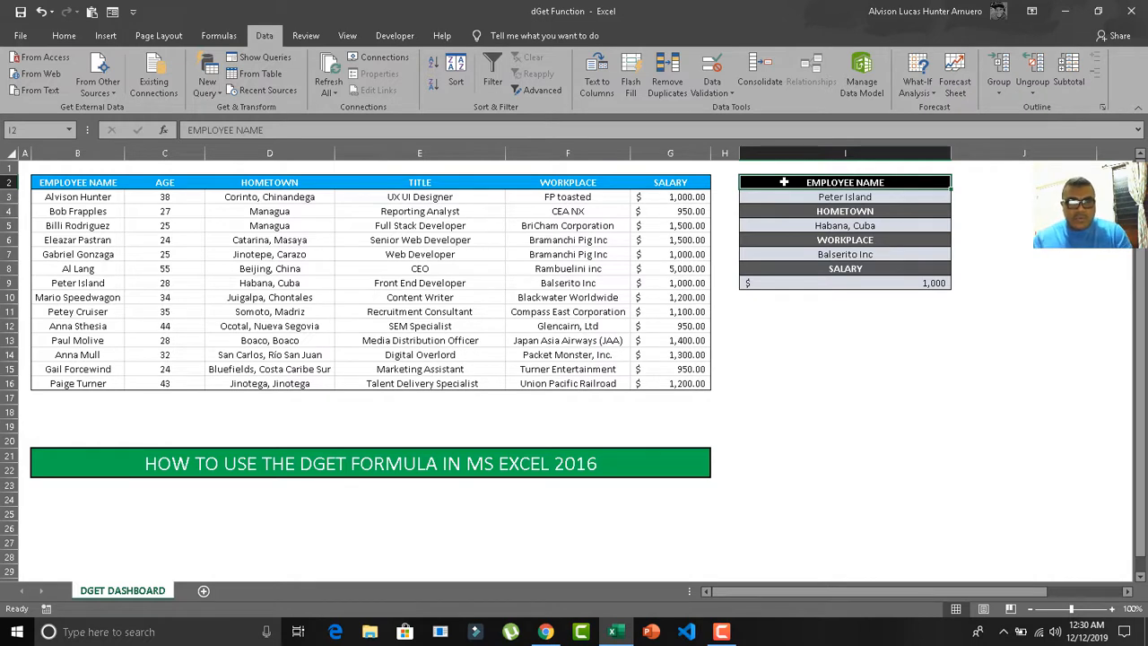
{"action": "left_click", "coordinate": [789, 196]}
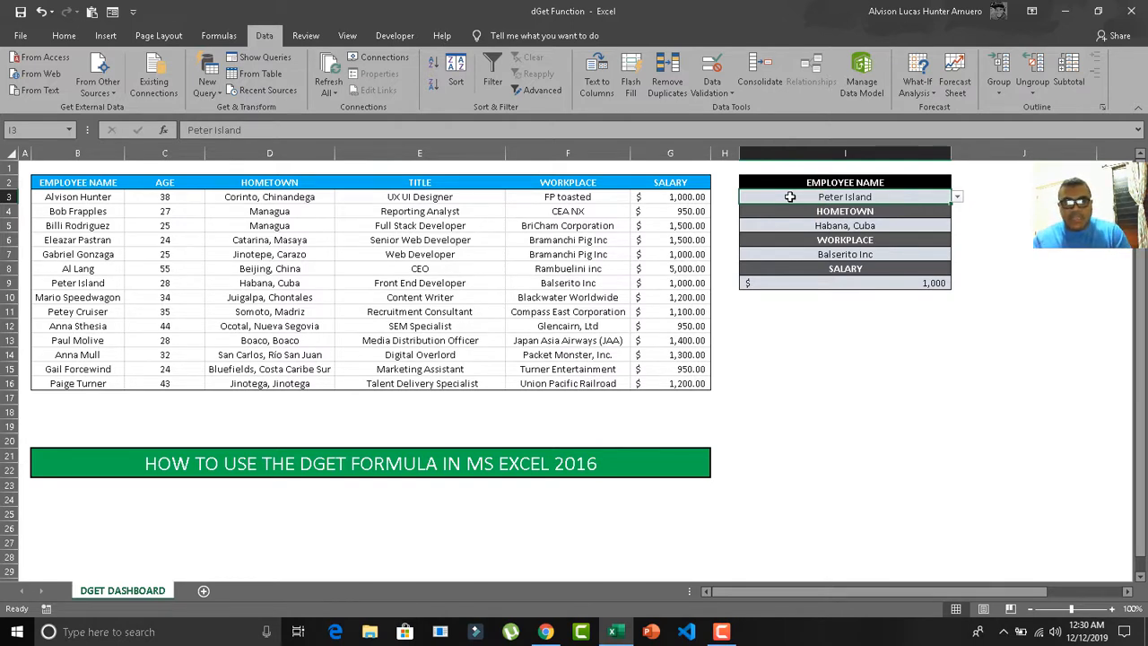
{"action": "left_click", "coordinate": [958, 197]}
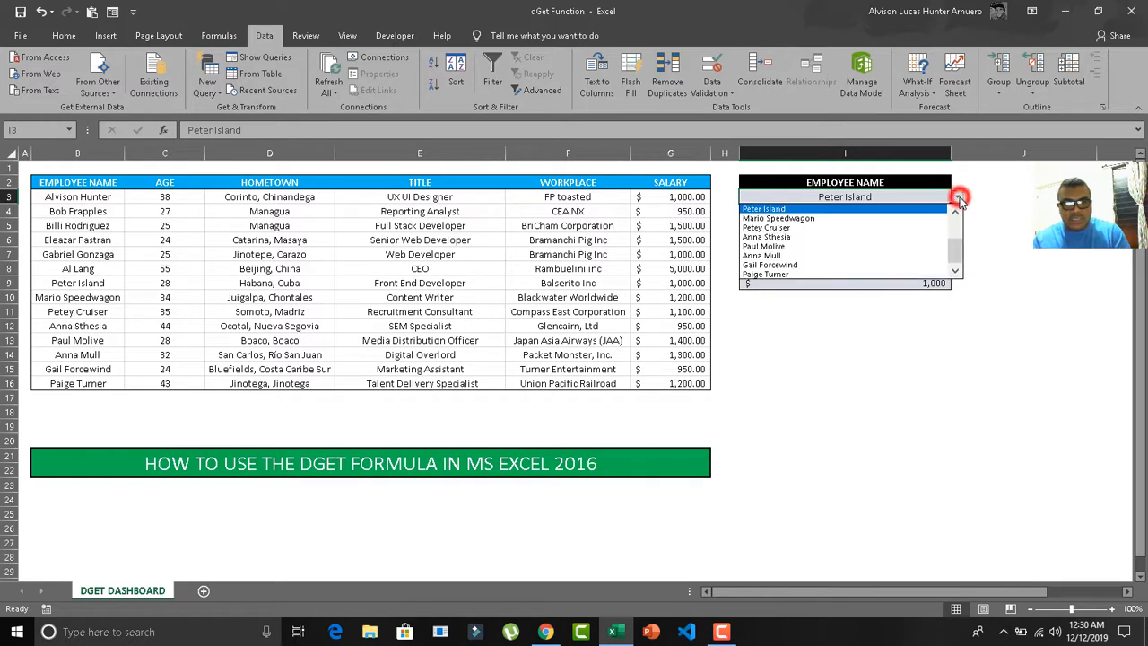
{"action": "left_click", "coordinate": [957, 221]}
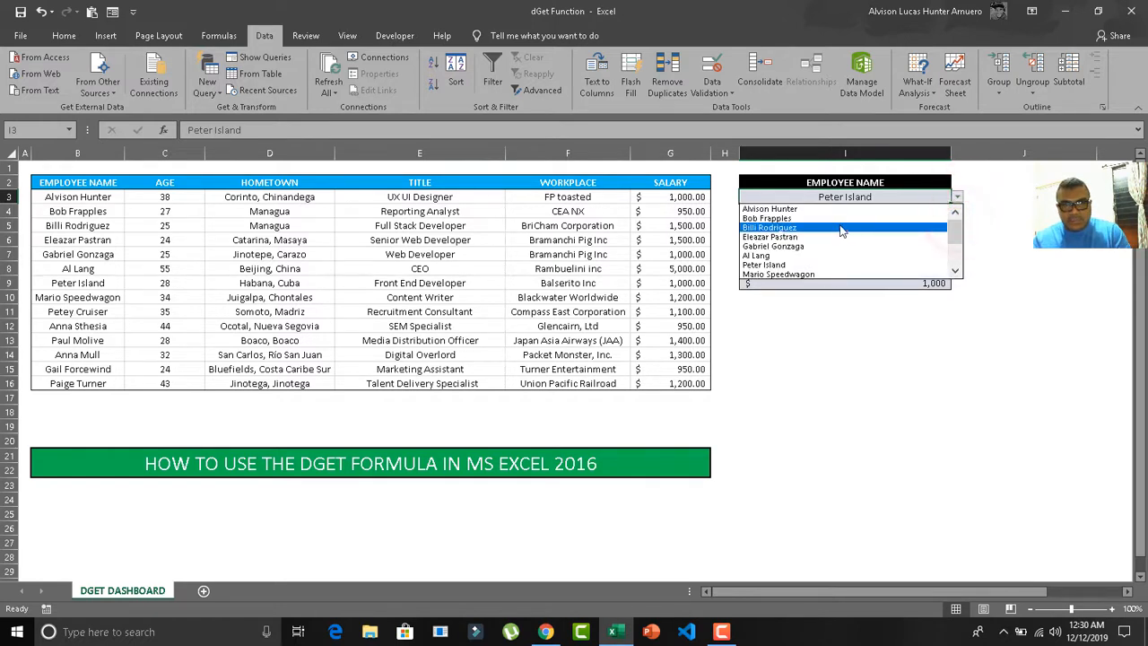
{"action": "left_click", "coordinate": [769, 208]}
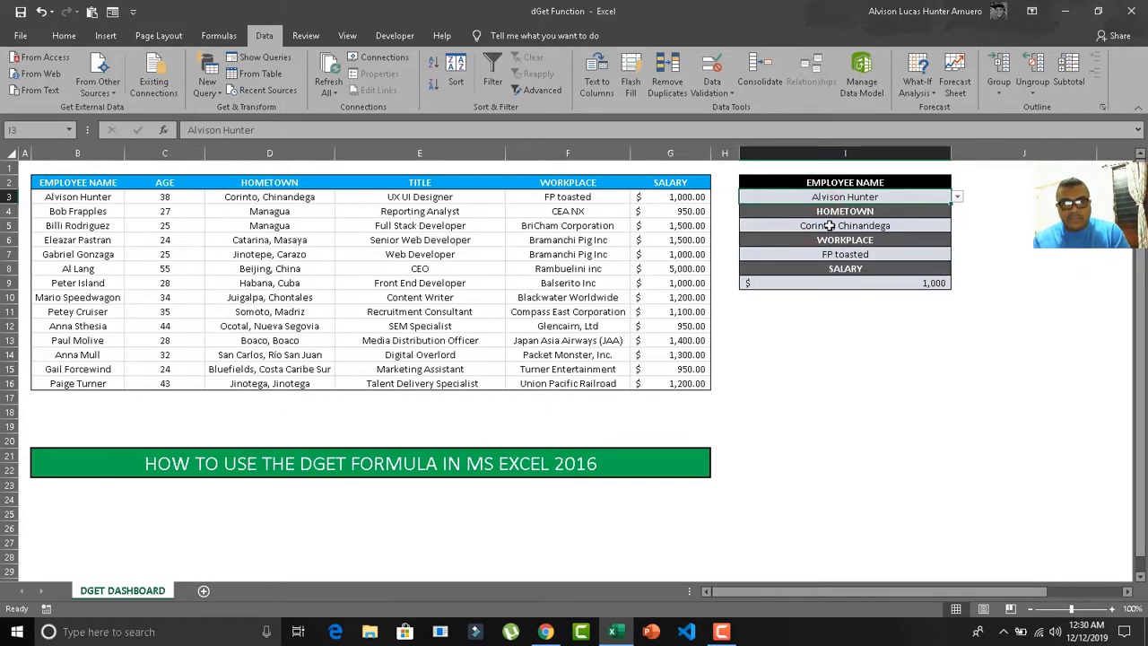
- Change the lookup field header in I4 to TITLE
{"action": "left_click", "coordinate": [901, 212]}
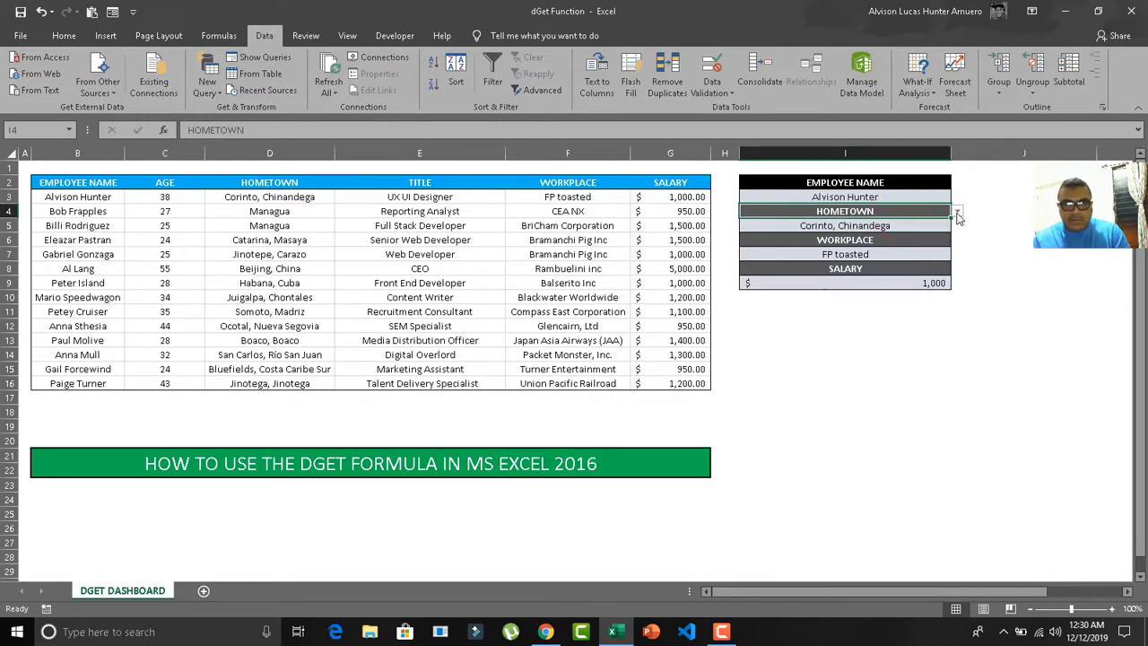
{"action": "left_click", "coordinate": [957, 211]}
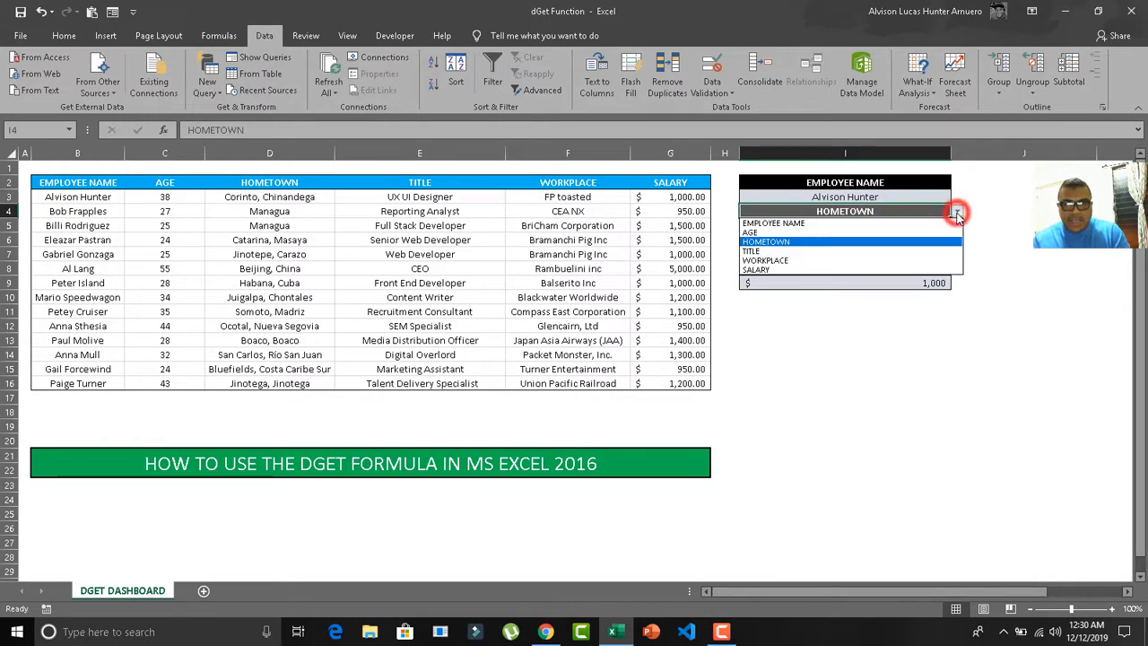
{"action": "left_click", "coordinate": [787, 252]}
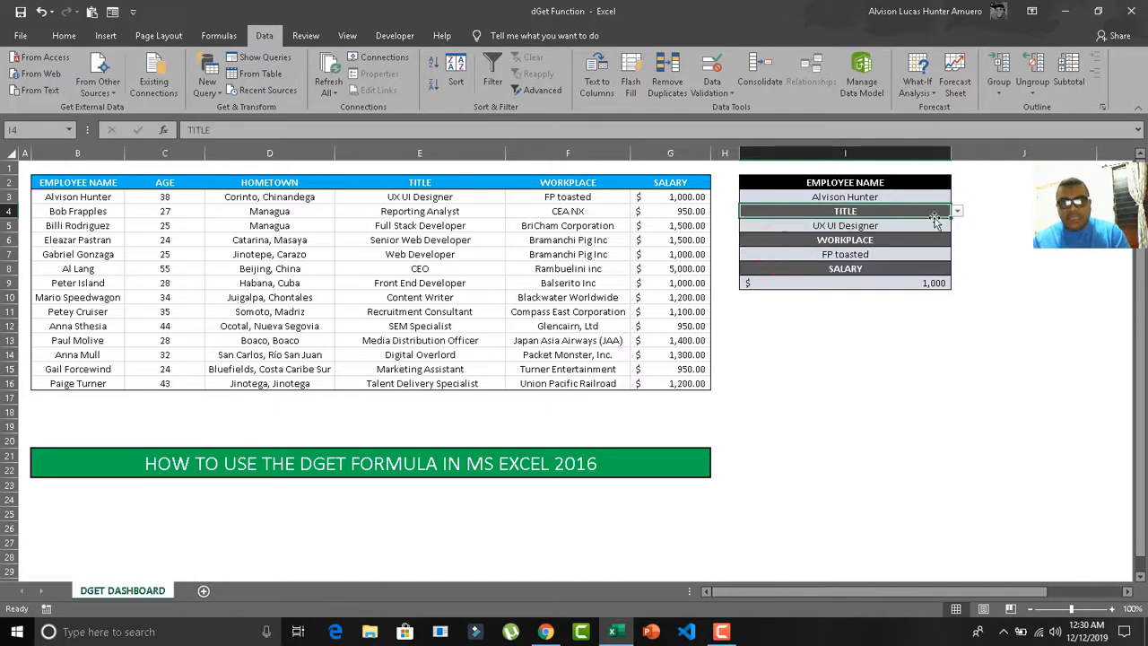
{"action": "left_click", "coordinate": [970, 238]}
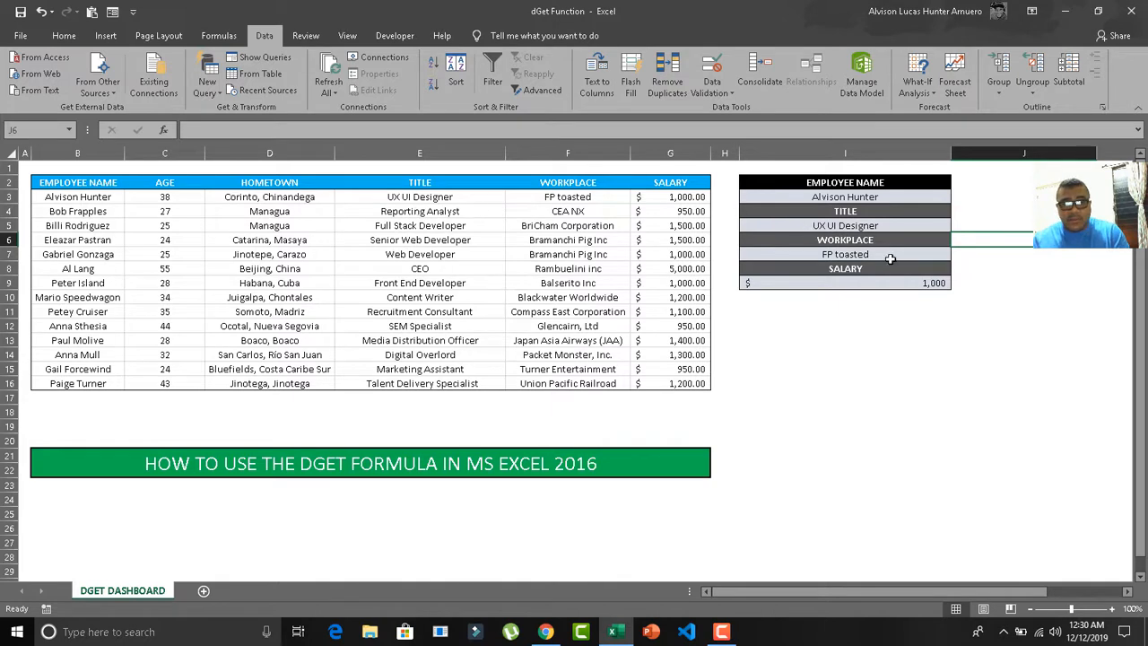
- Set the employee name criterion in I3 to the employee listed in row 10 of the table
{"action": "left_click", "coordinate": [898, 196]}
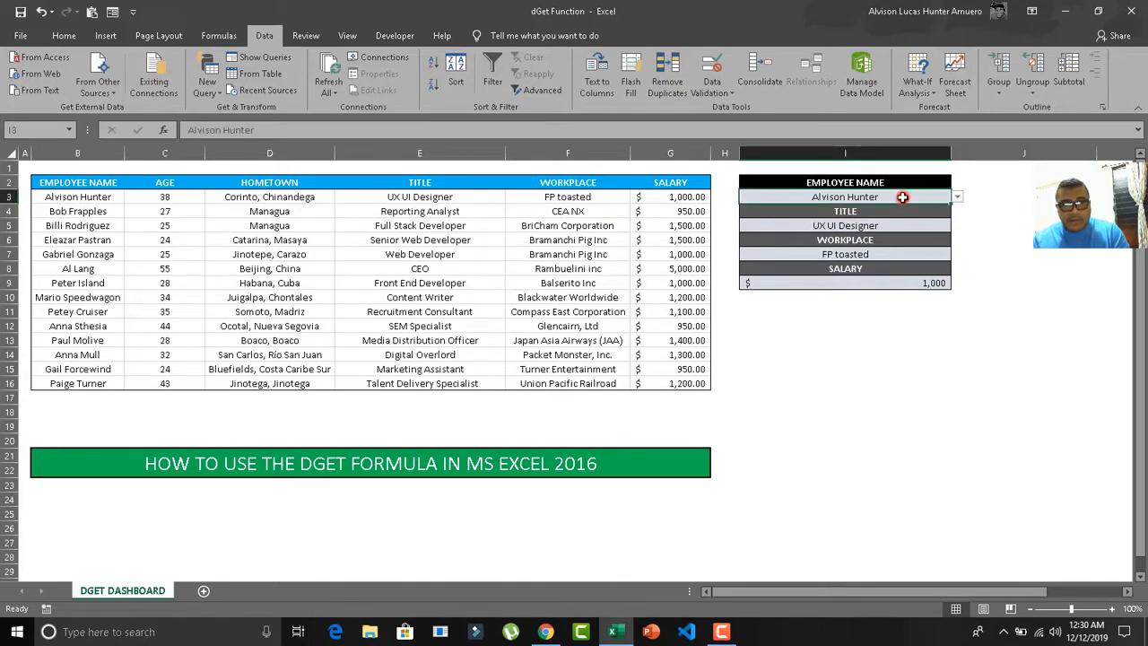
{"action": "left_click", "coordinate": [956, 196]}
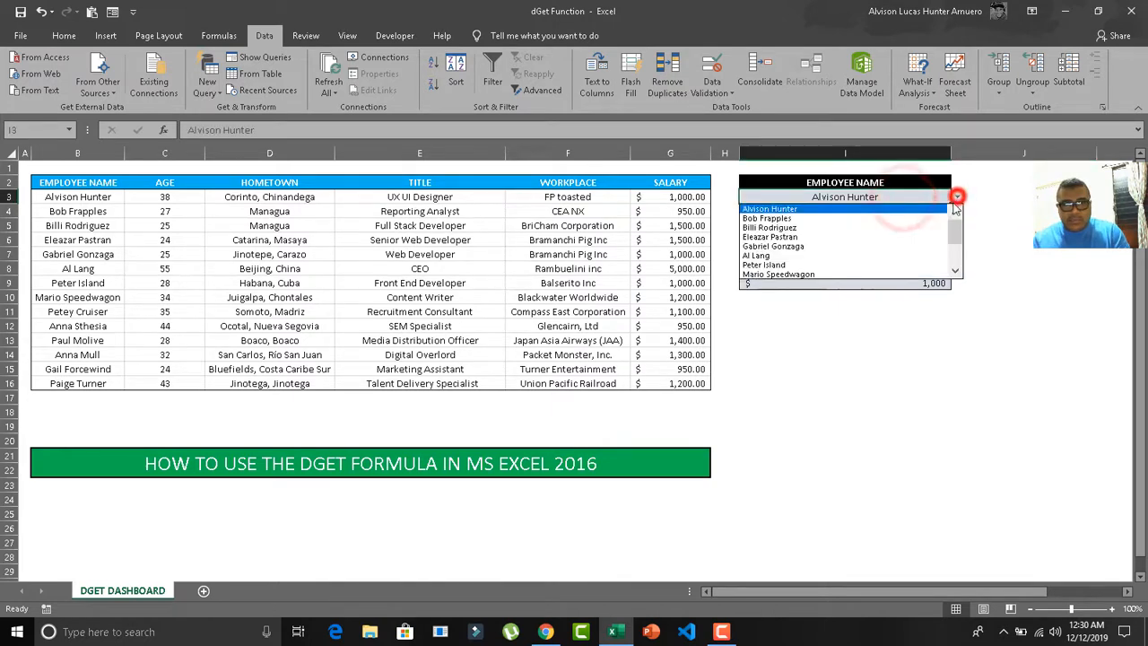
{"action": "left_click", "coordinate": [815, 273]}
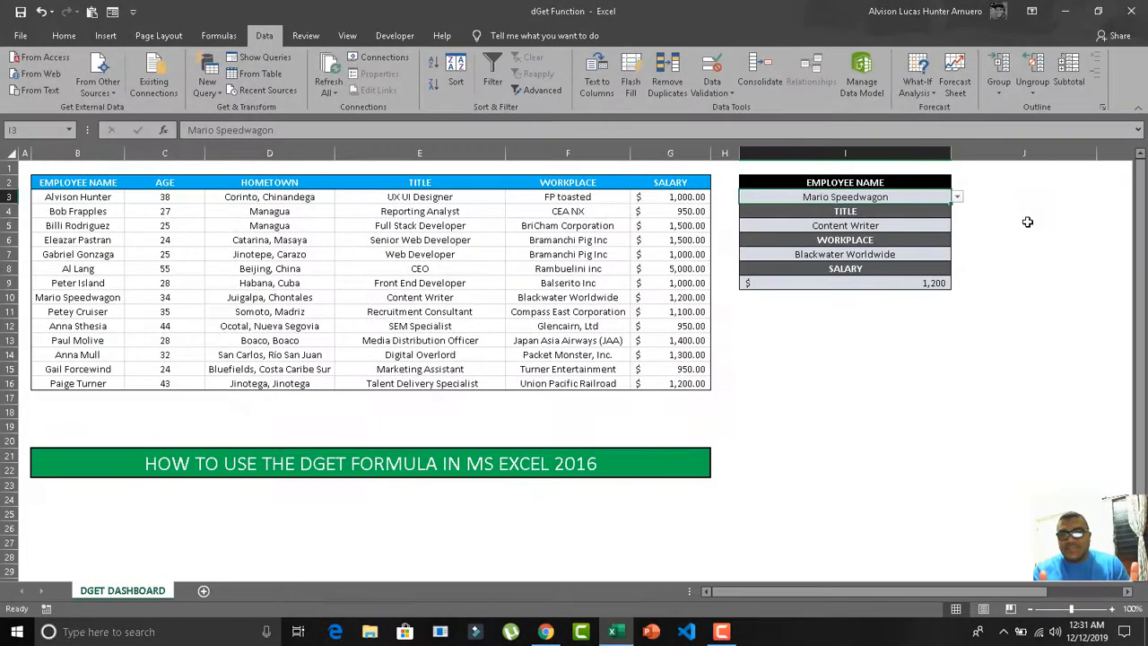
- Change the lookup field header in I6 to AGE and return it to WORKPLACE
{"action": "left_click", "coordinate": [923, 238]}
{"action": "left_click", "coordinate": [957, 239]}
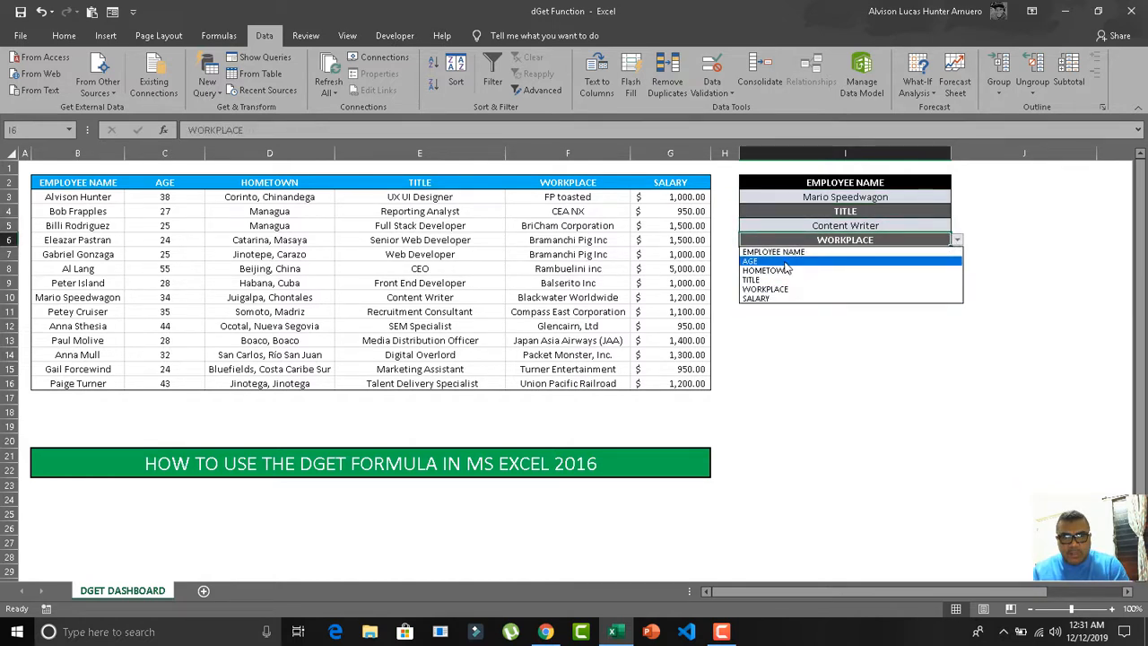
{"action": "left_click", "coordinate": [784, 261]}
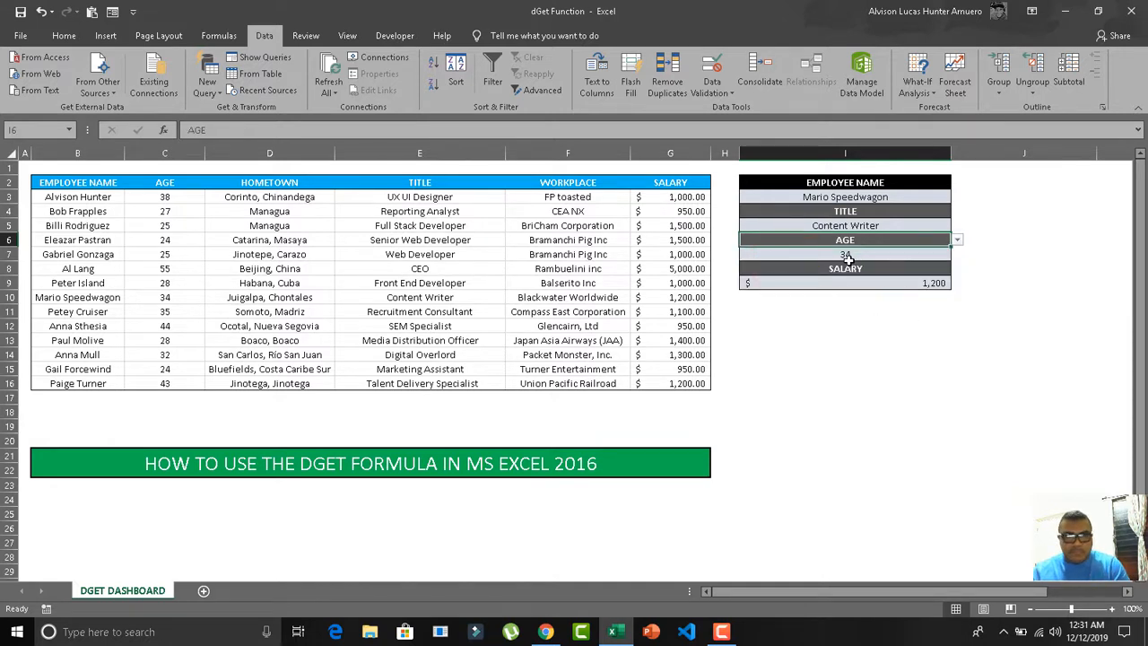
{"action": "left_click", "coordinate": [956, 241]}
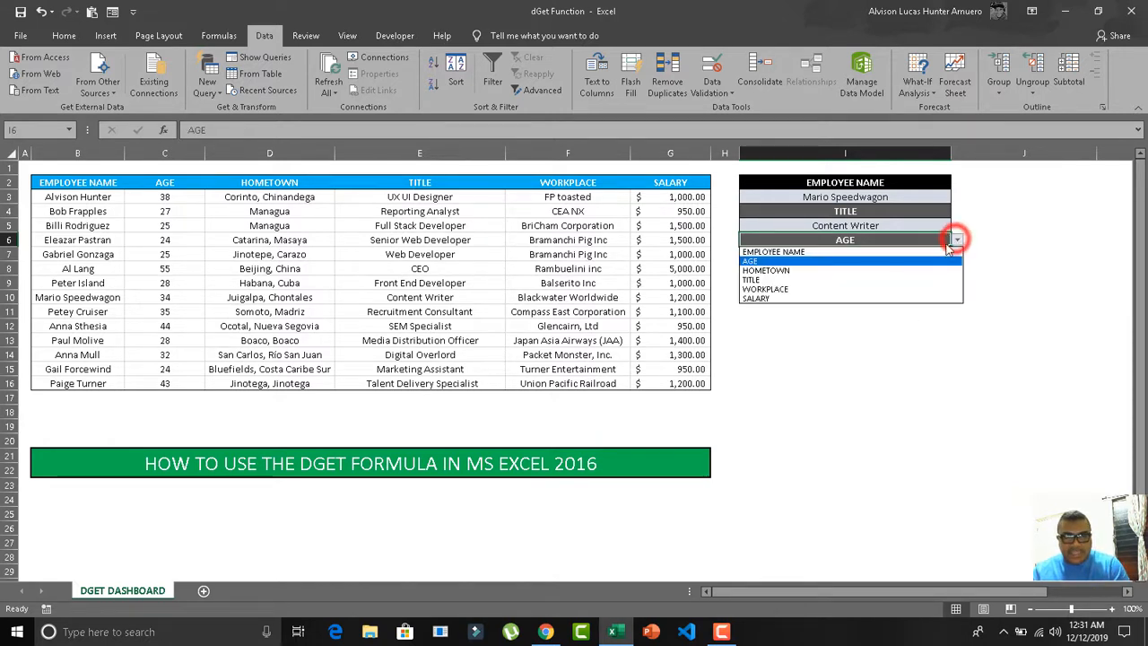
{"action": "left_click", "coordinate": [784, 288]}
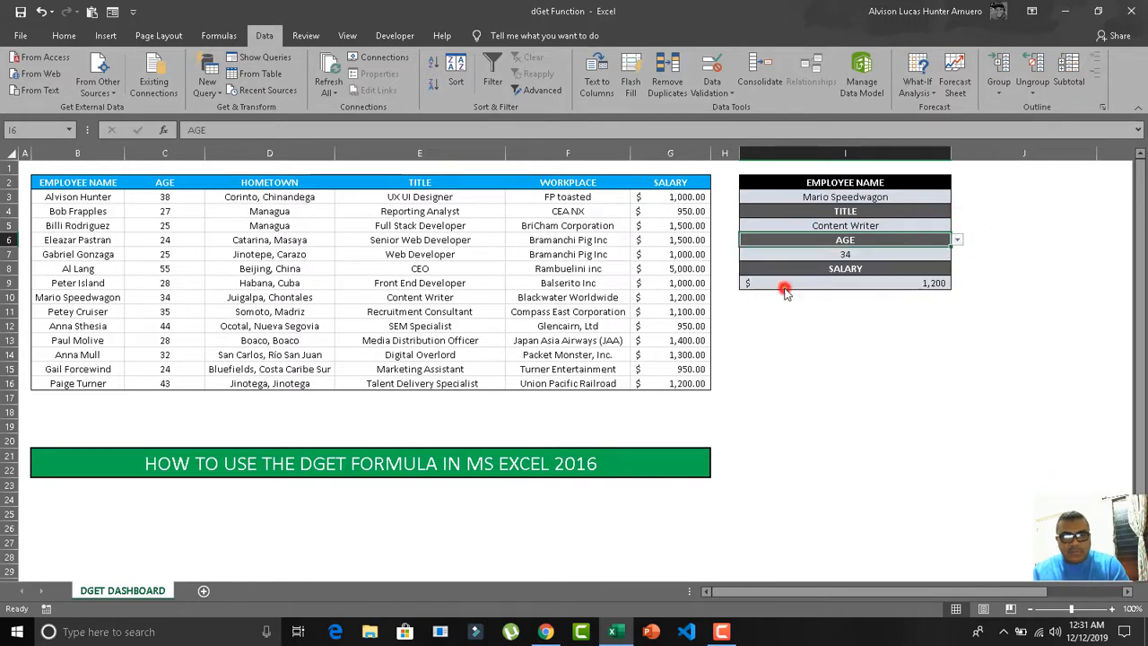
- Change the lookup field header in I4 to HOMETOWN
{"action": "left_click", "coordinate": [920, 212]}
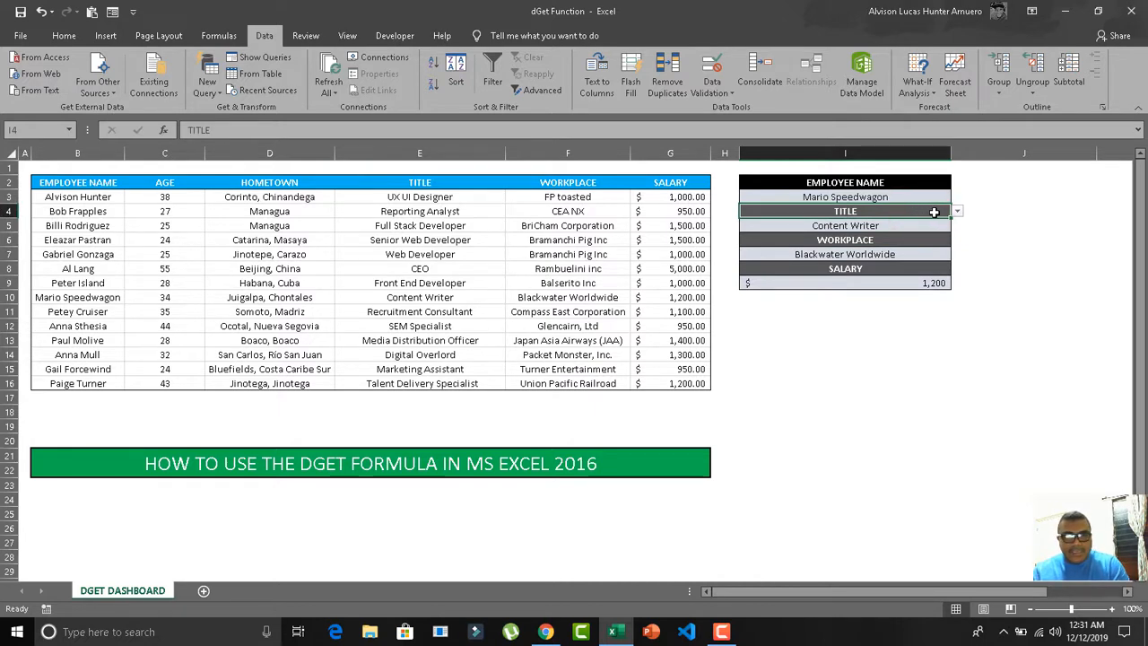
{"action": "left_click", "coordinate": [956, 211]}
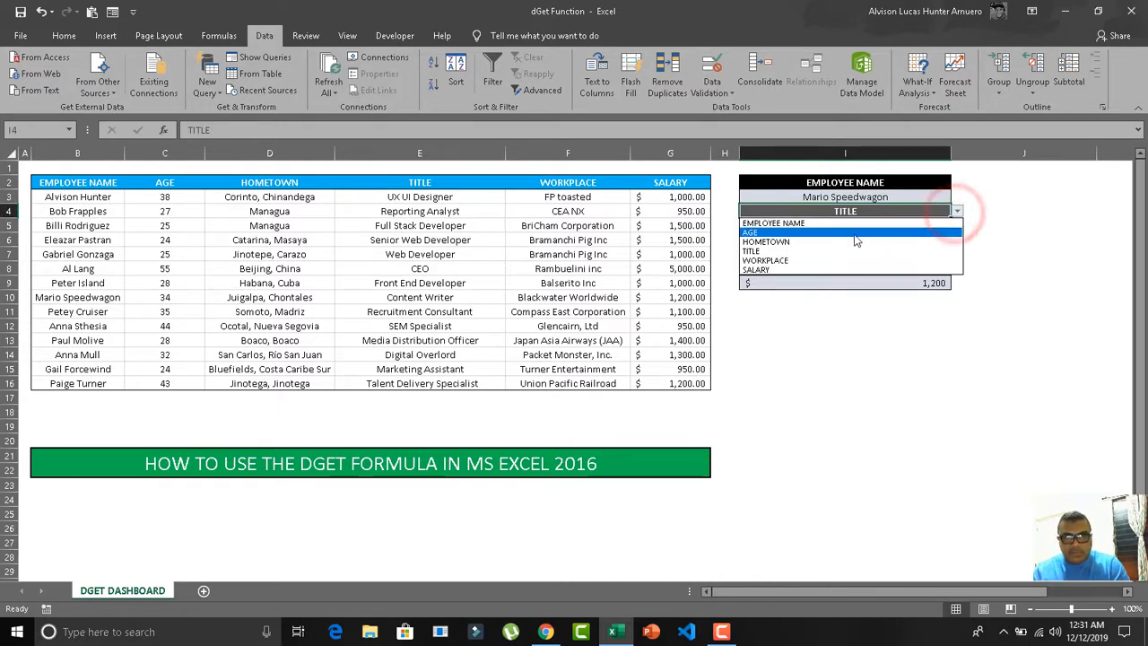
{"action": "left_click", "coordinate": [848, 242]}
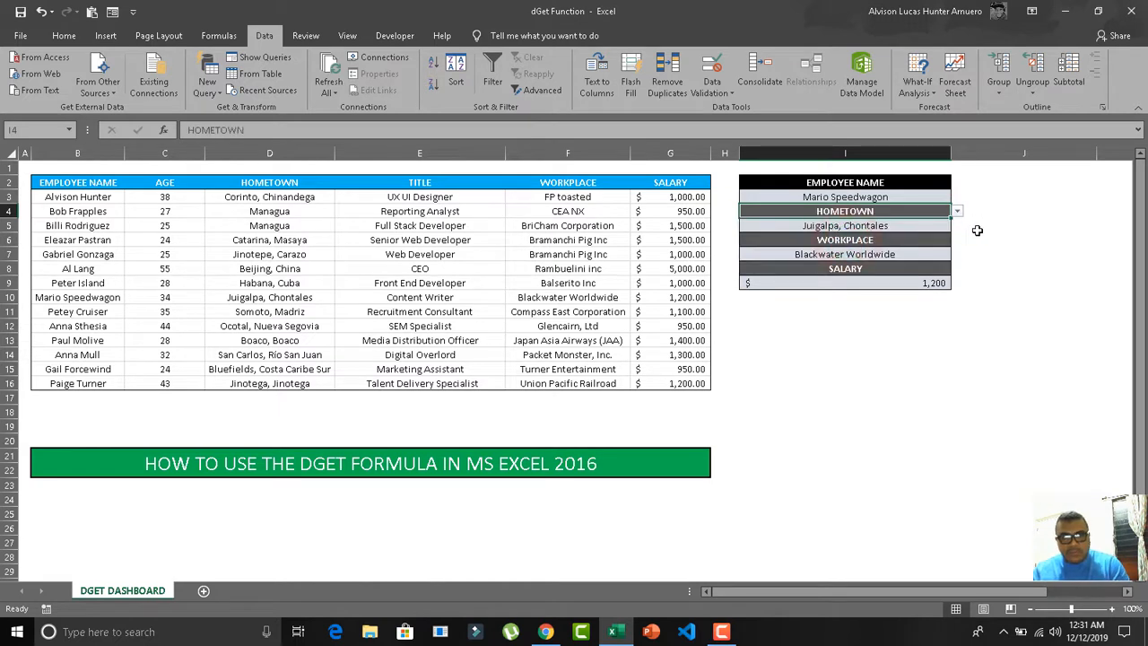
- Set the employee name criterion in I3 to the employee listed in row 5 of the table
{"action": "left_click", "coordinate": [920, 196]}
{"action": "left_click", "coordinate": [957, 198]}
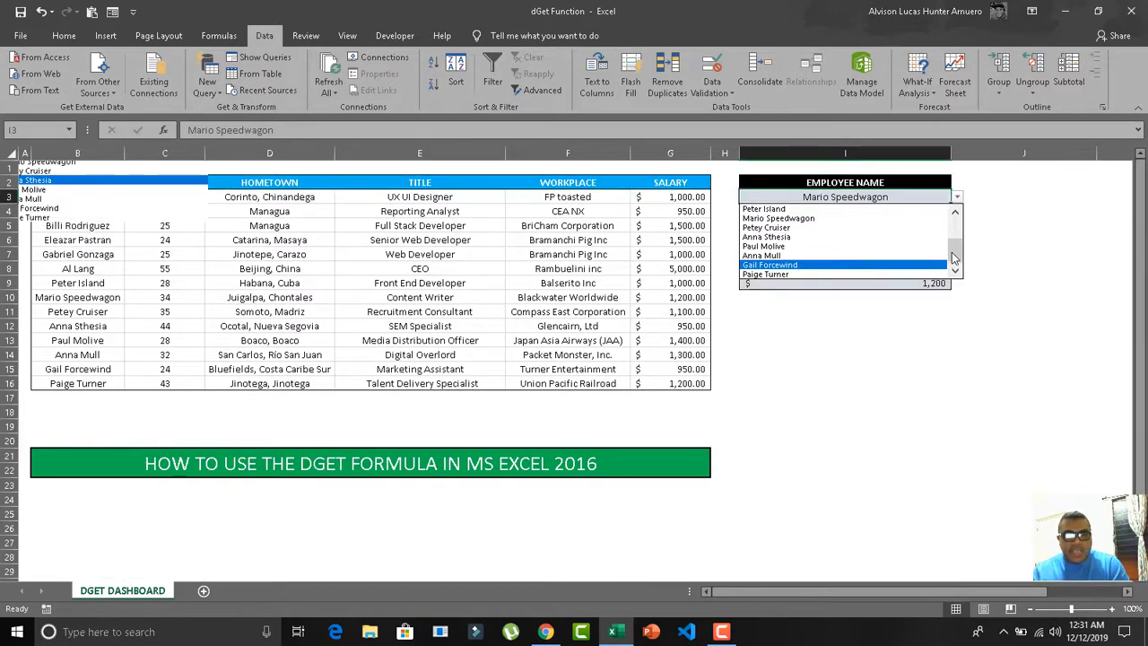
{"action": "left_click_drag", "start_coordinate": [952, 246], "coordinate": [955, 224]}
{"action": "left_click", "coordinate": [955, 225]}
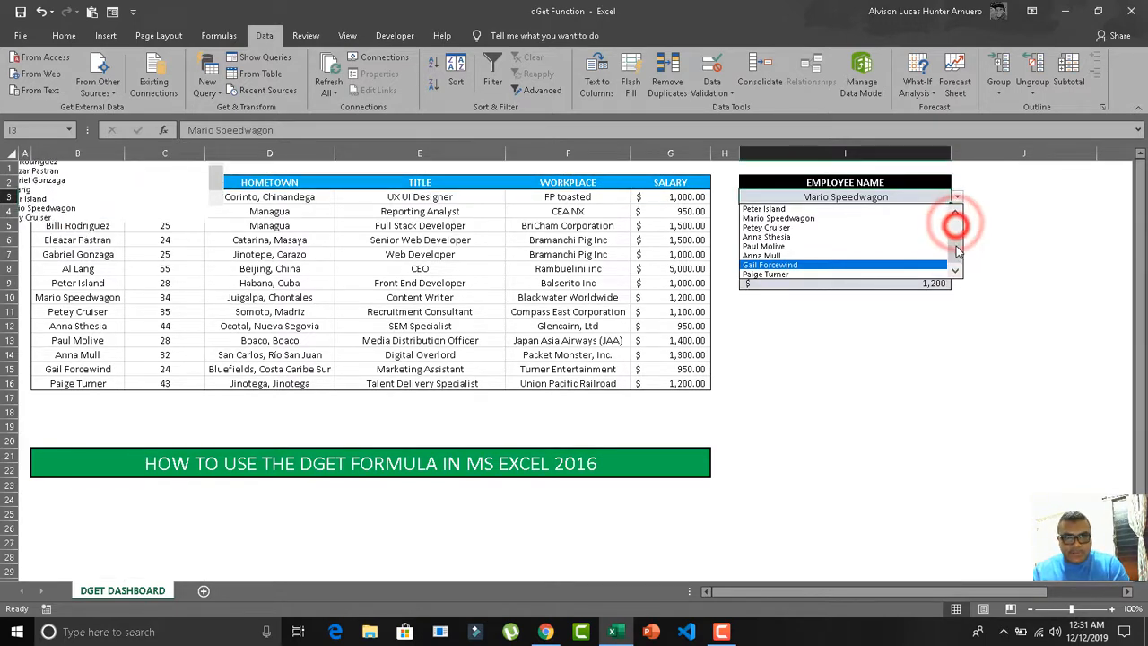
{"action": "left_click", "coordinate": [801, 226]}
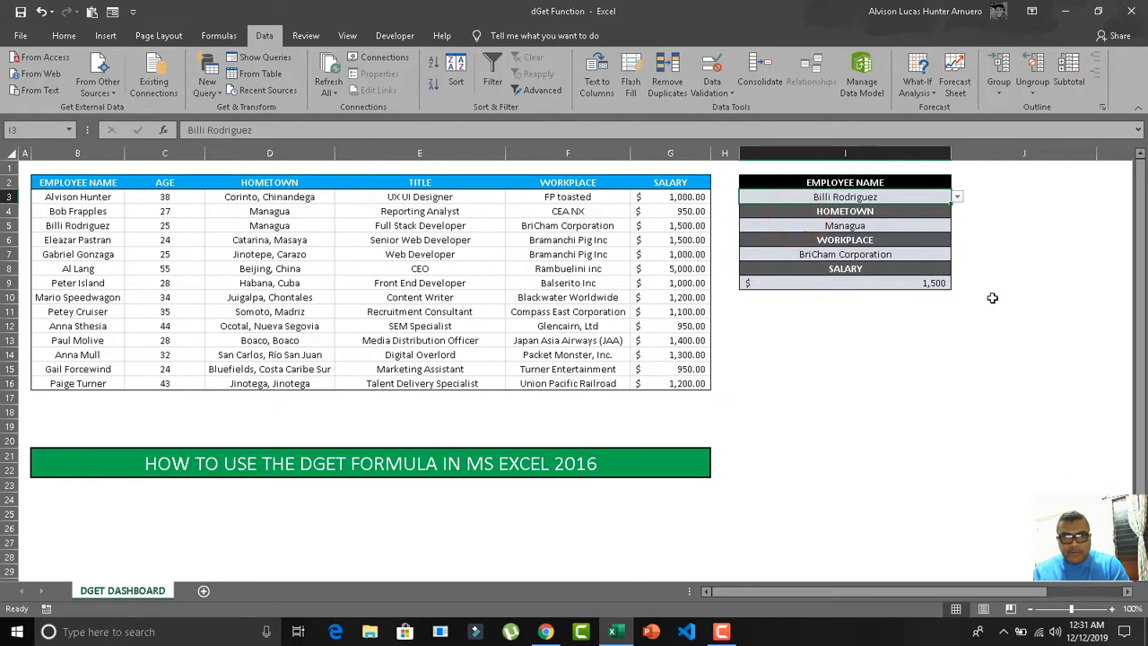
- Examine the database, field and criteria references of the DGET formula in the hometown result cell I5
{"action": "left_click", "coordinate": [830, 224]}
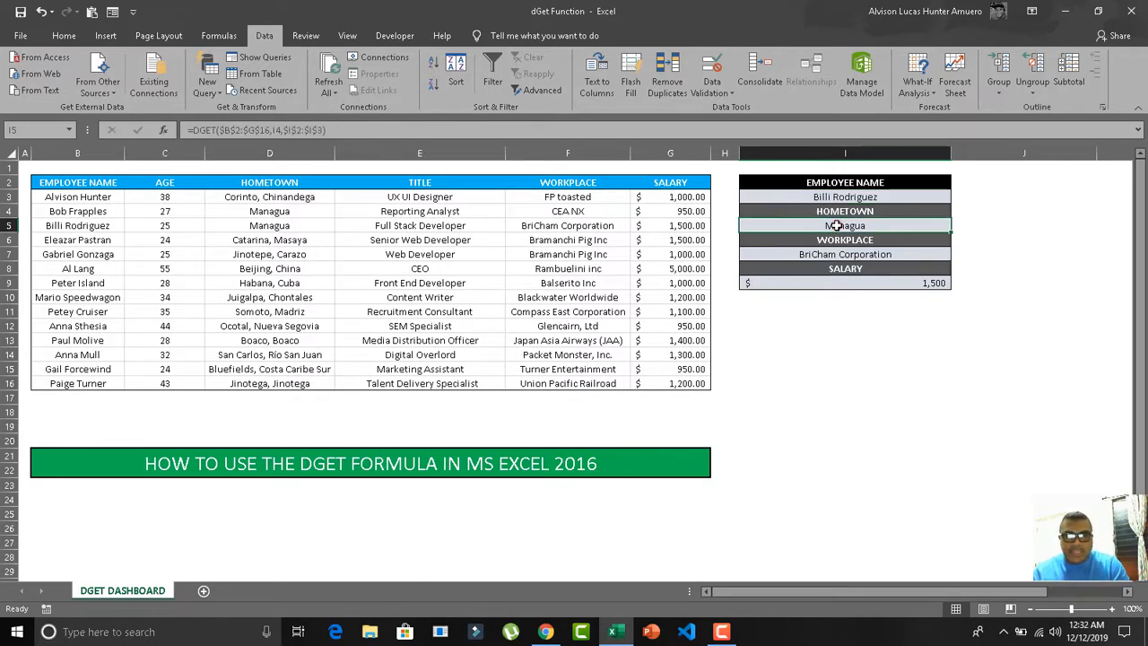
{"action": "left_click", "coordinate": [296, 130]}
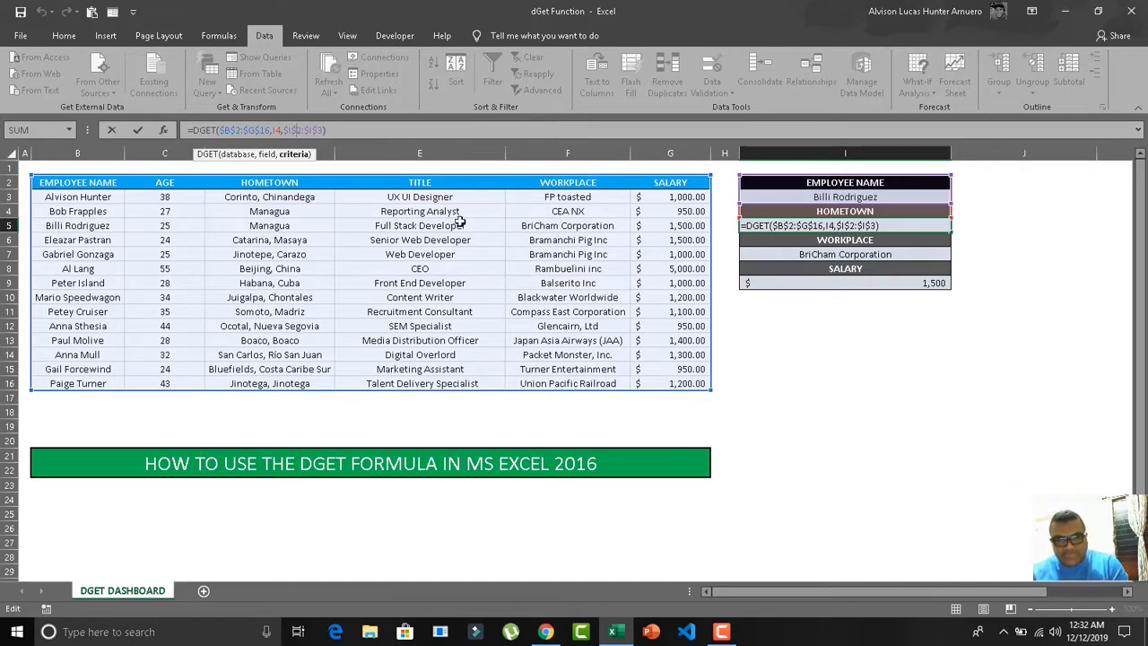
{"action": "key", "text": "Return"}
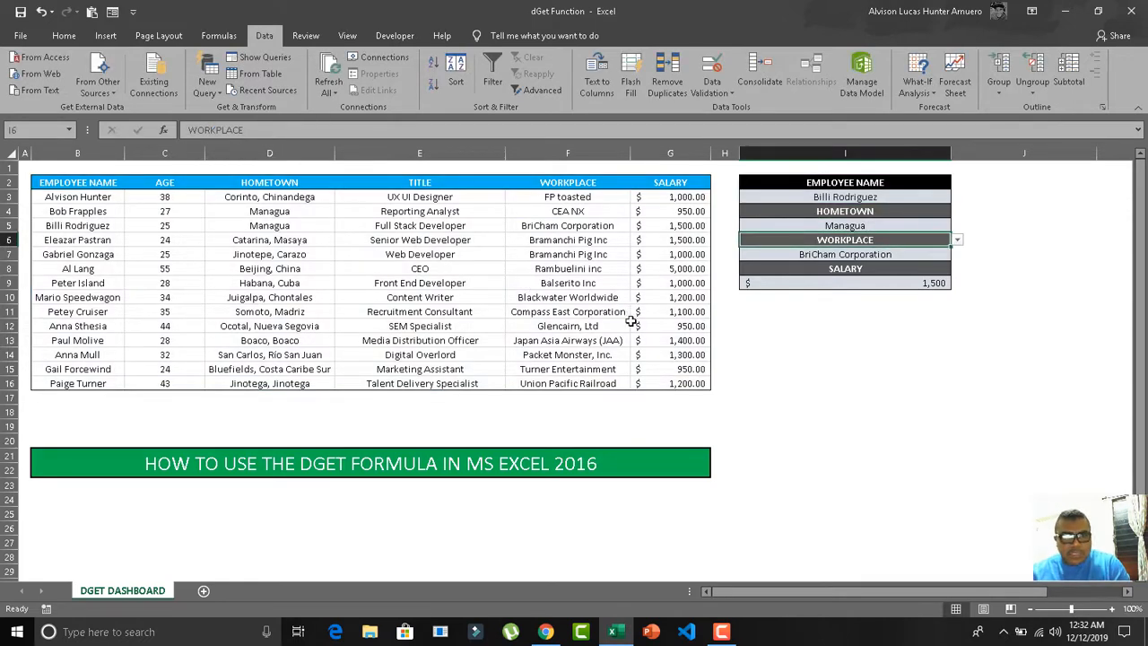
{"action": "left_click", "coordinate": [888, 384]}
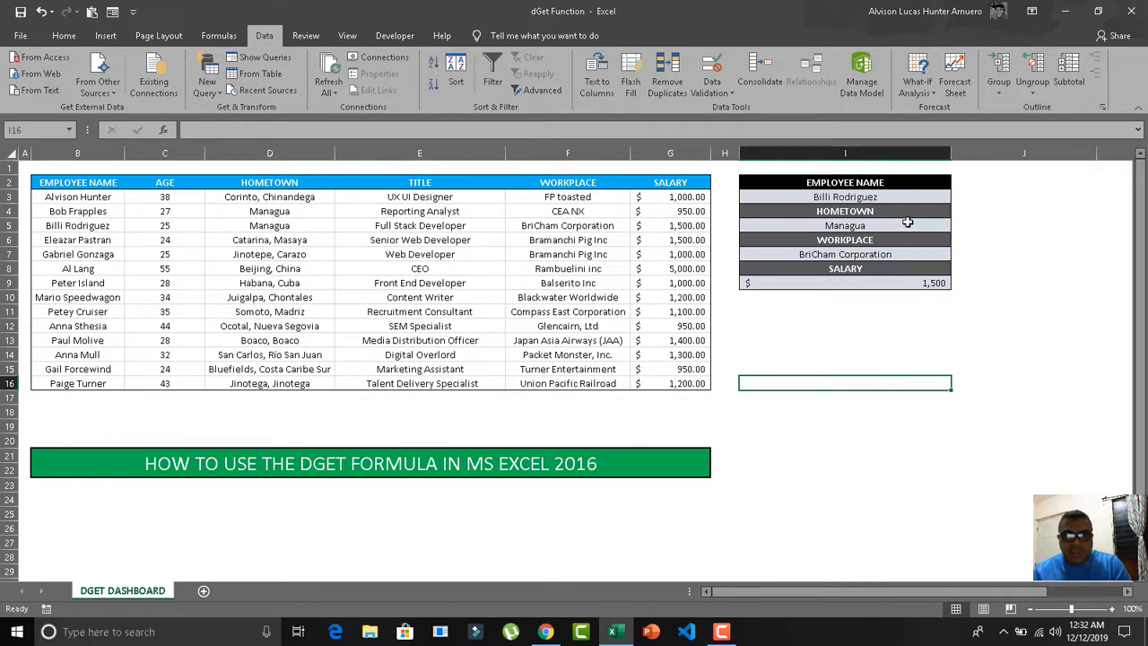
- Set the employee name criterion in I3 to the employee listed in row 6 of the table
{"action": "left_click", "coordinate": [938, 196]}
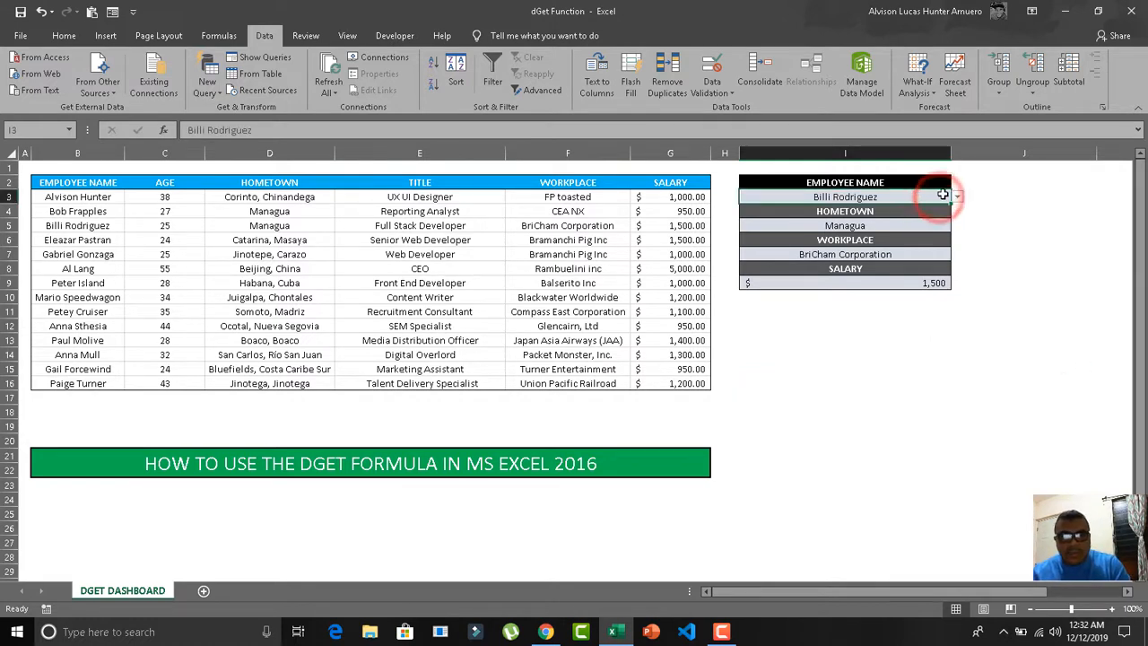
{"action": "left_click", "coordinate": [956, 196]}
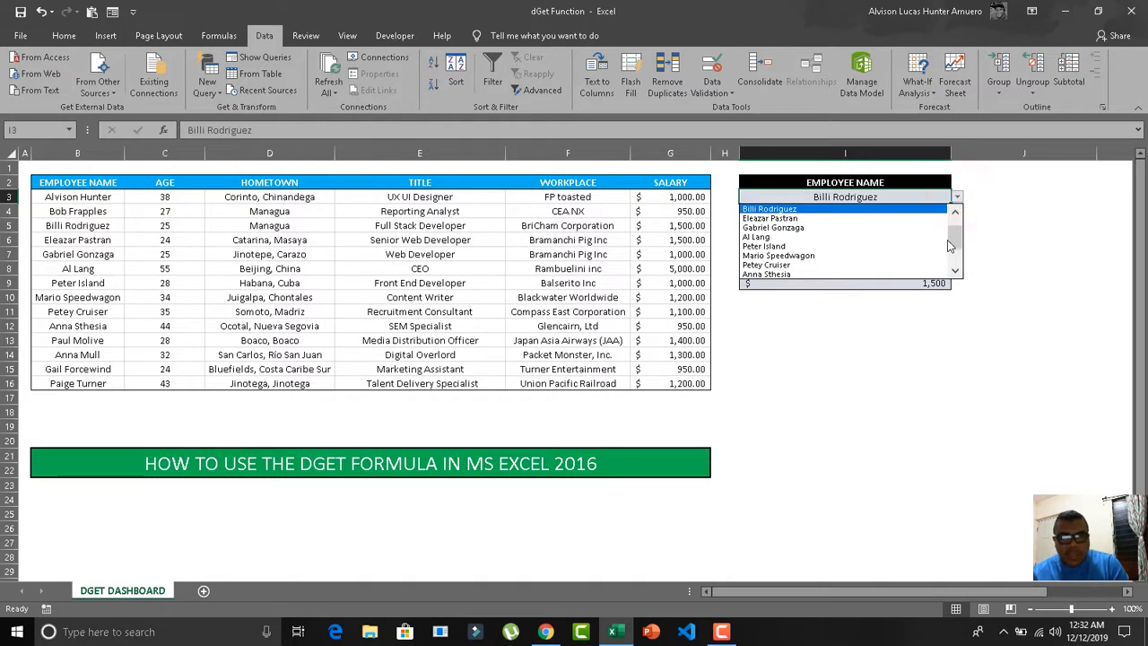
{"action": "left_click_drag", "start_coordinate": [955, 238], "coordinate": [954, 226]}
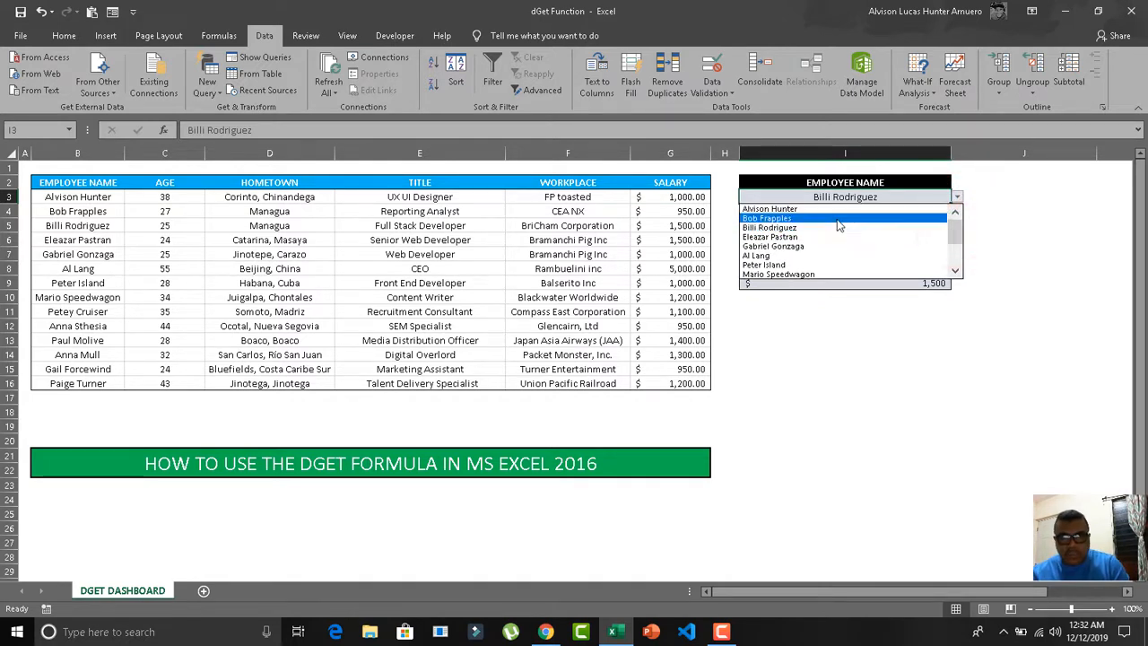
{"action": "left_click", "coordinate": [805, 236]}
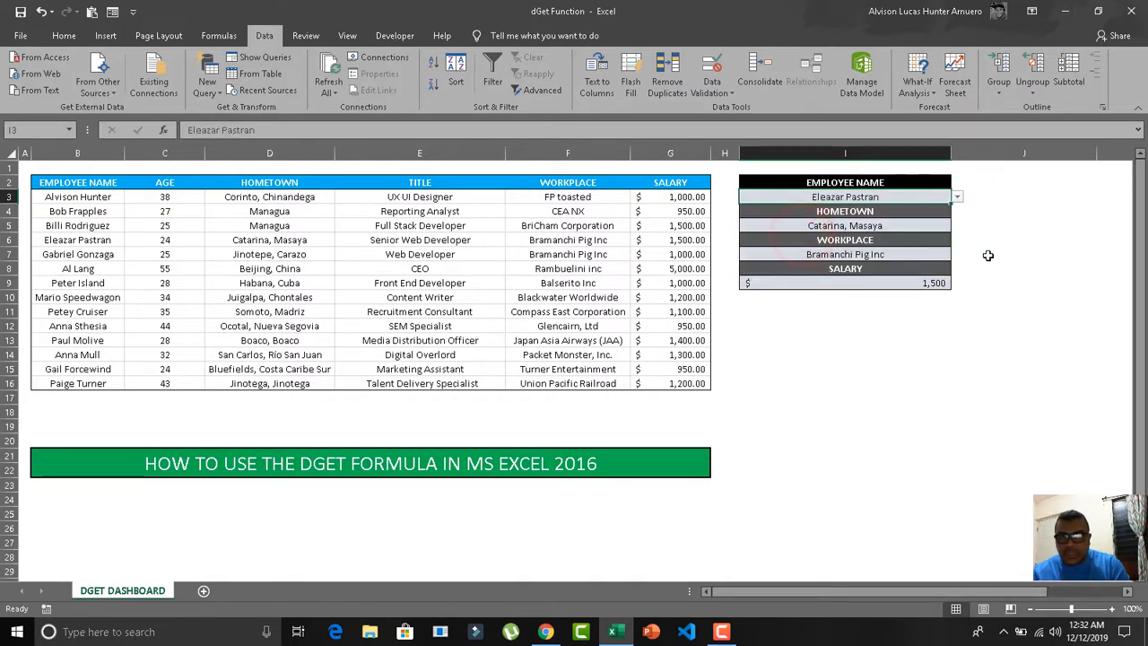